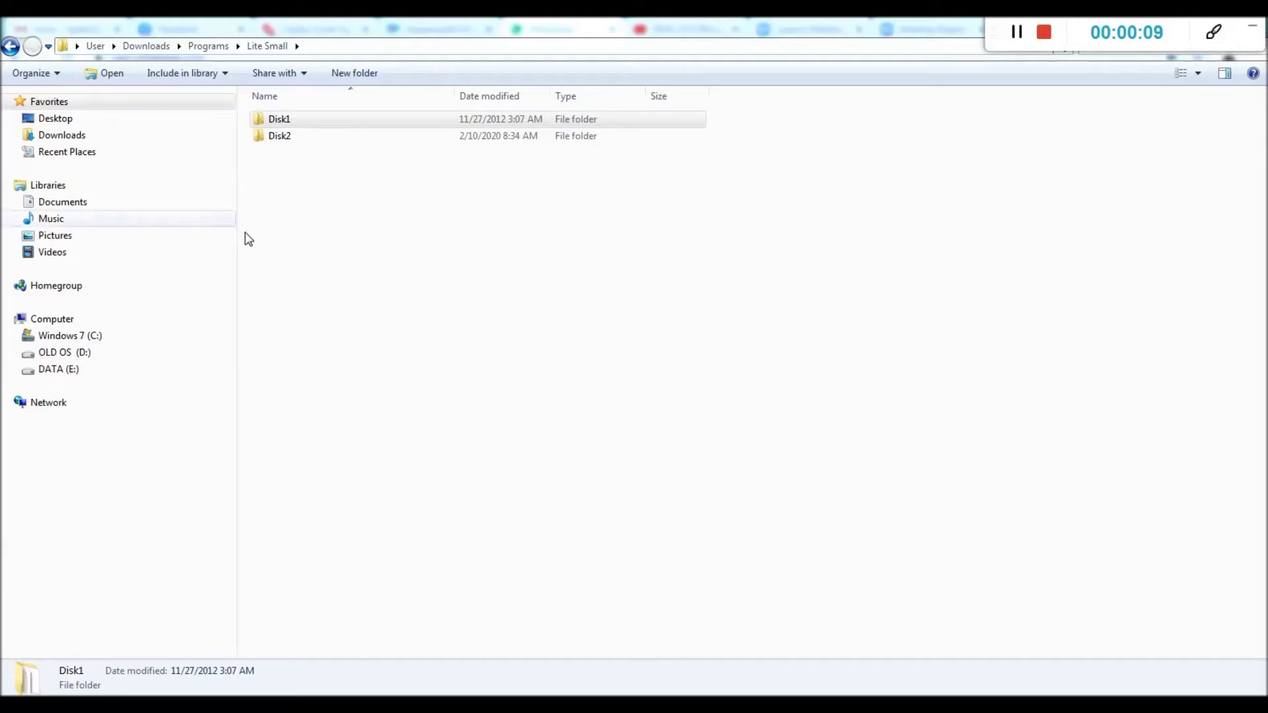
- Locate the OrCAD 16.6 Lite setup application in the Disk1 folder of Lite Small and show its available file actions
left_click(212, 47)
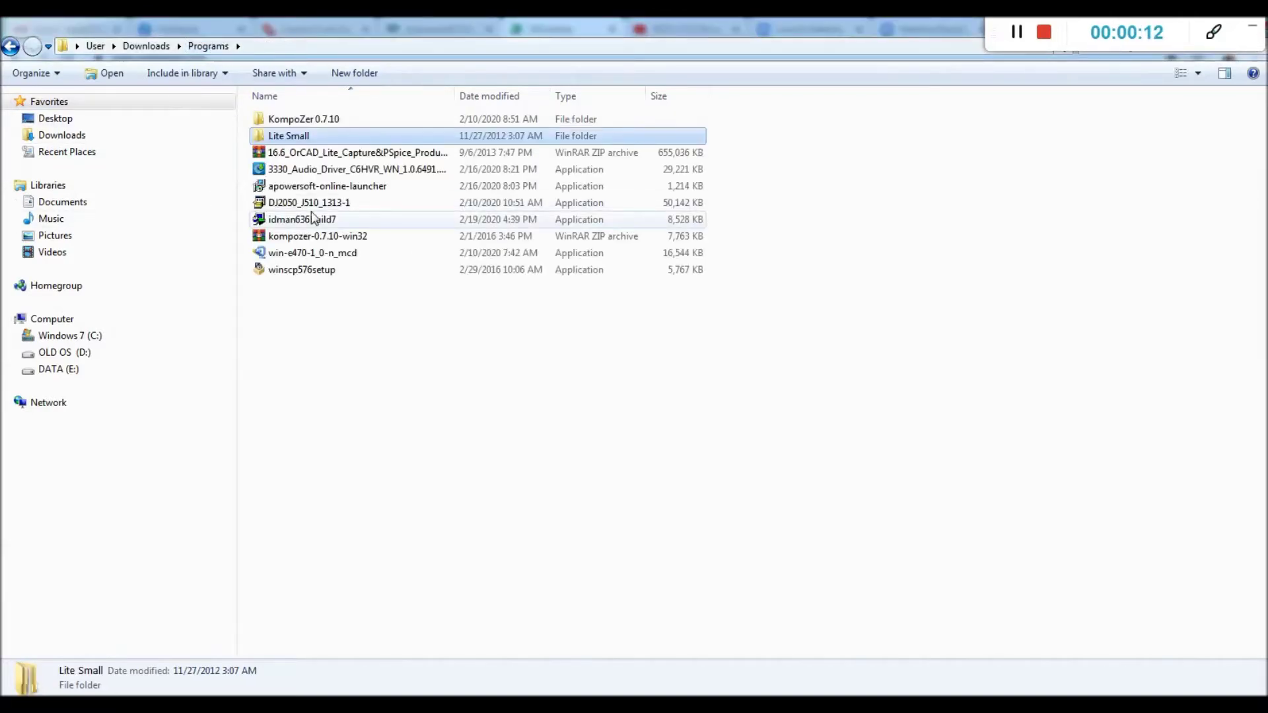
double_click(294, 138)
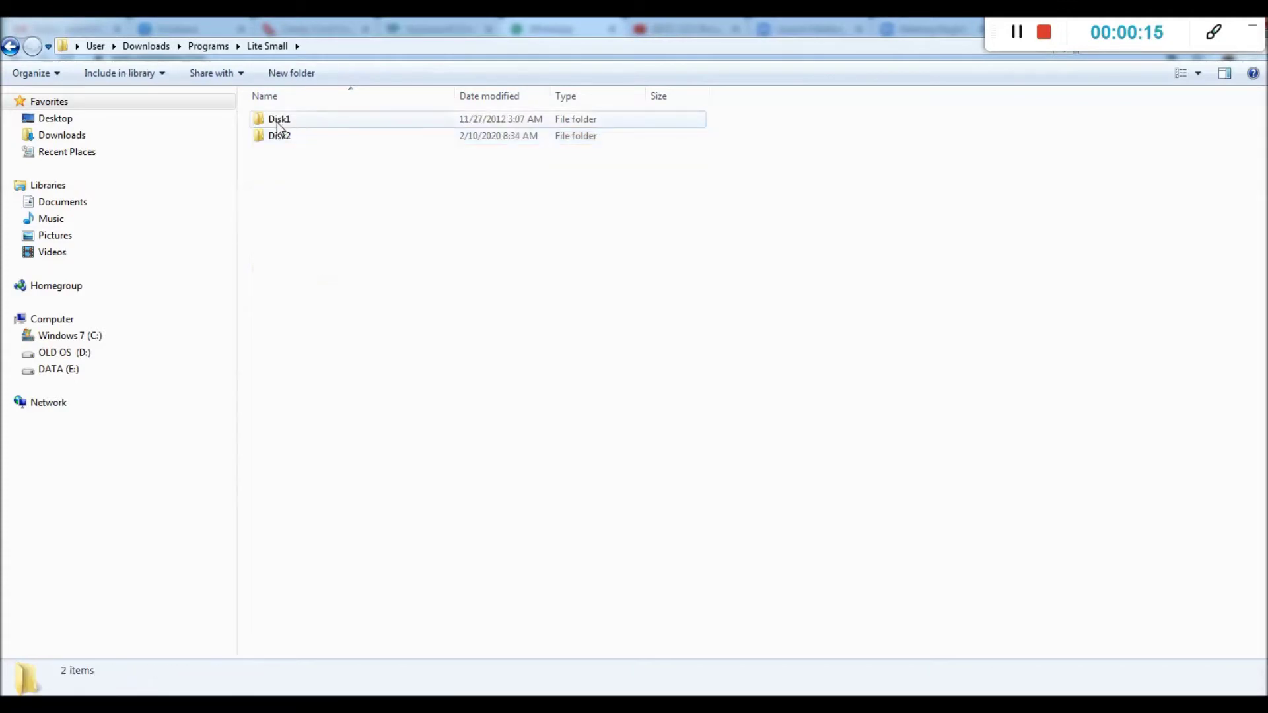
left_click(278, 123)
right_click(279, 123)
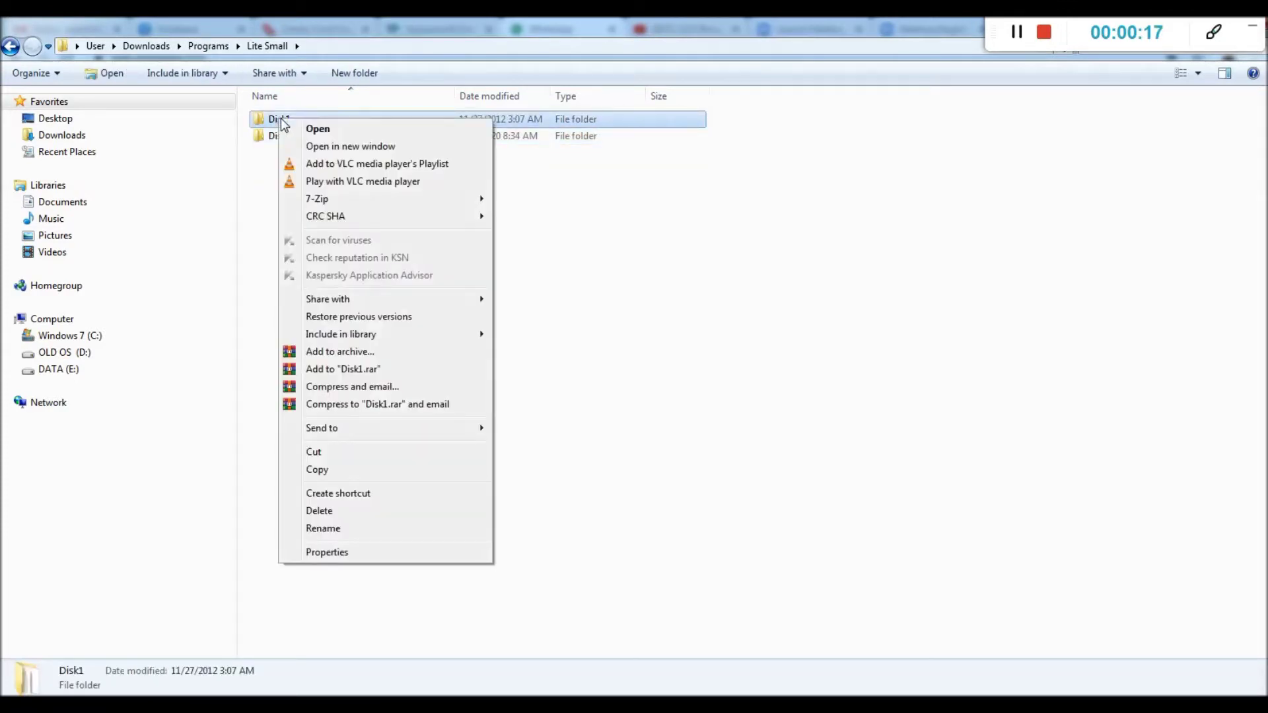
left_click(274, 121)
double_click(273, 122)
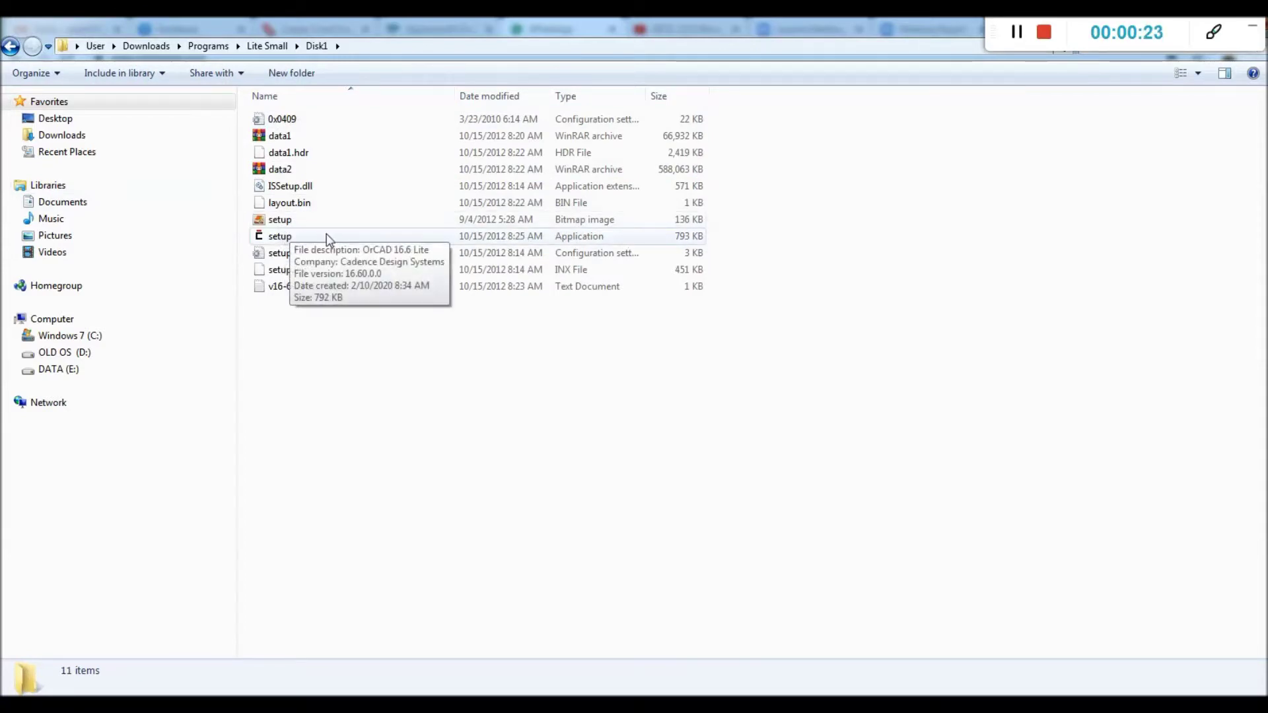
right_click(277, 239)
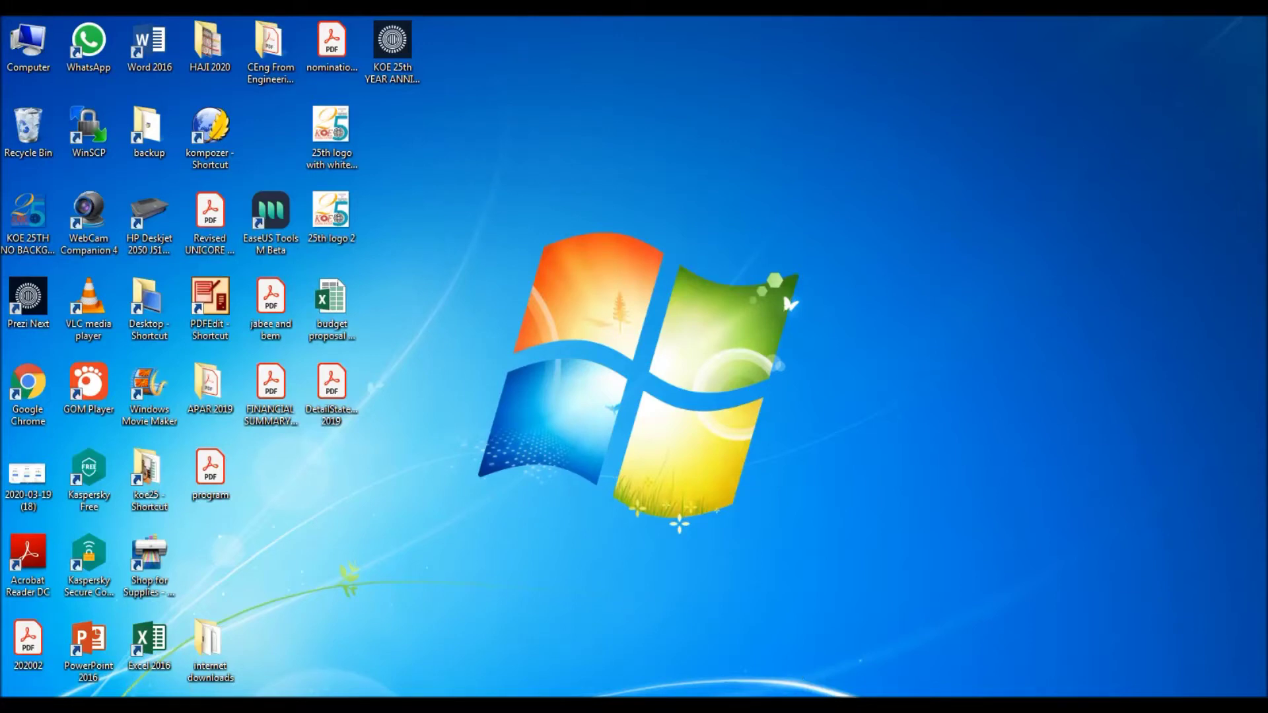
- Launch OrCAD Capture CIS Lite from the installed Cadence OrCAD 16.6 Lite programs
left_click(30, 689)
left_click(38, 648)
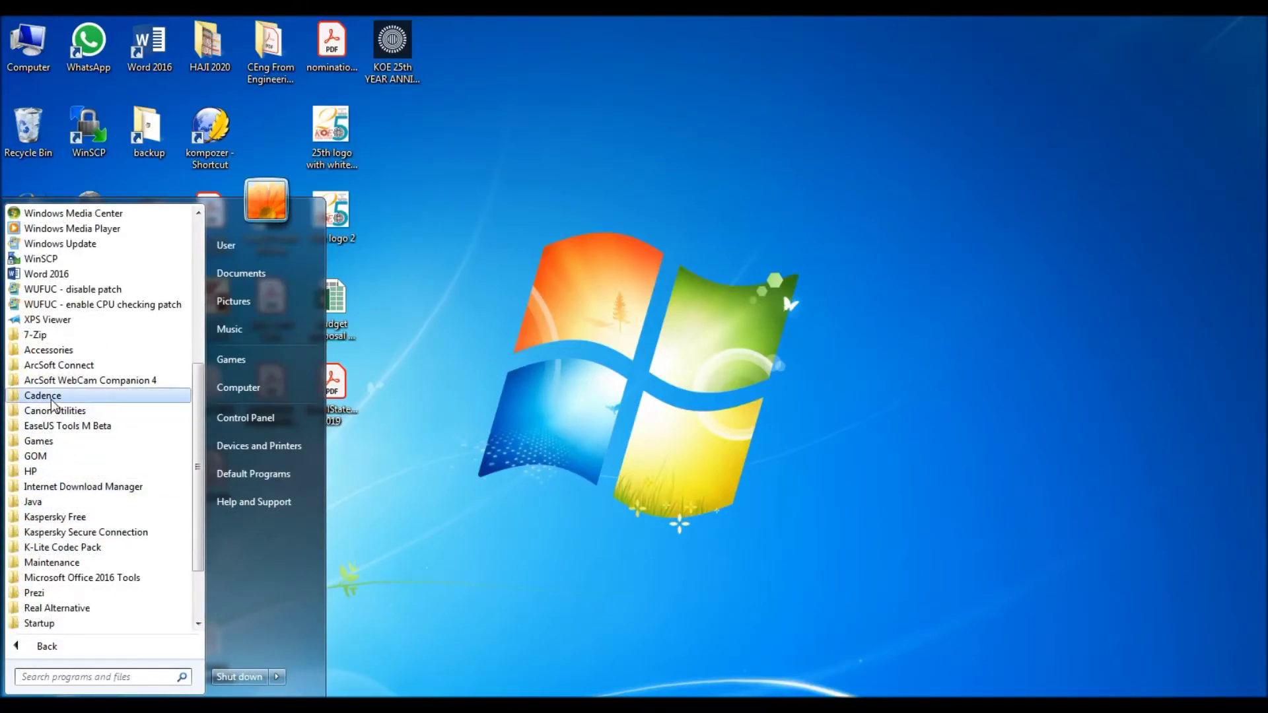
left_click(53, 399)
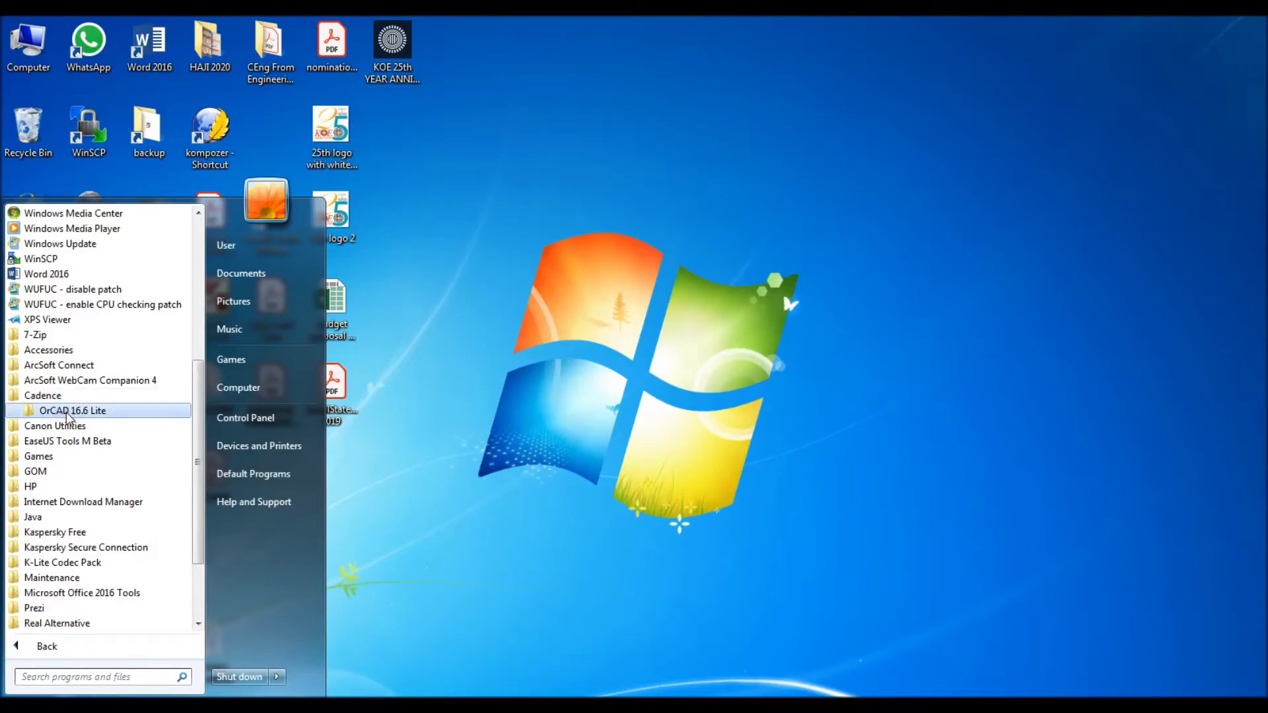
left_click(72, 412)
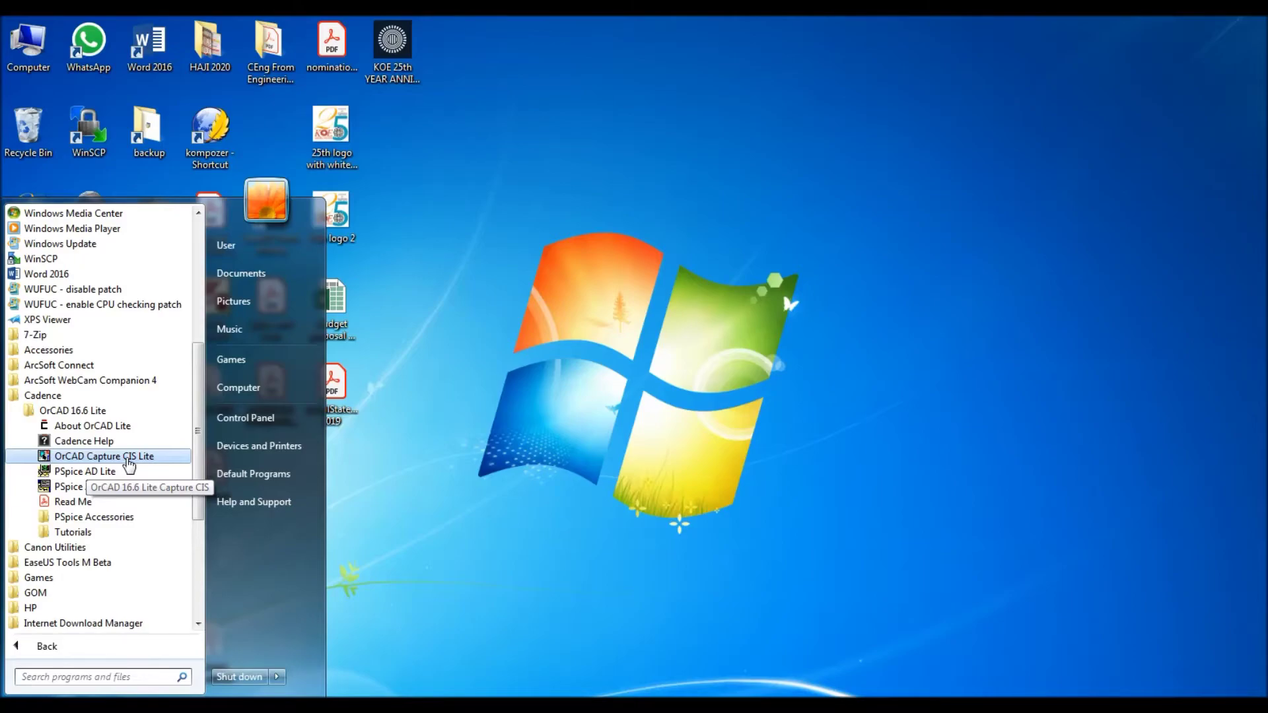
left_click(128, 465)
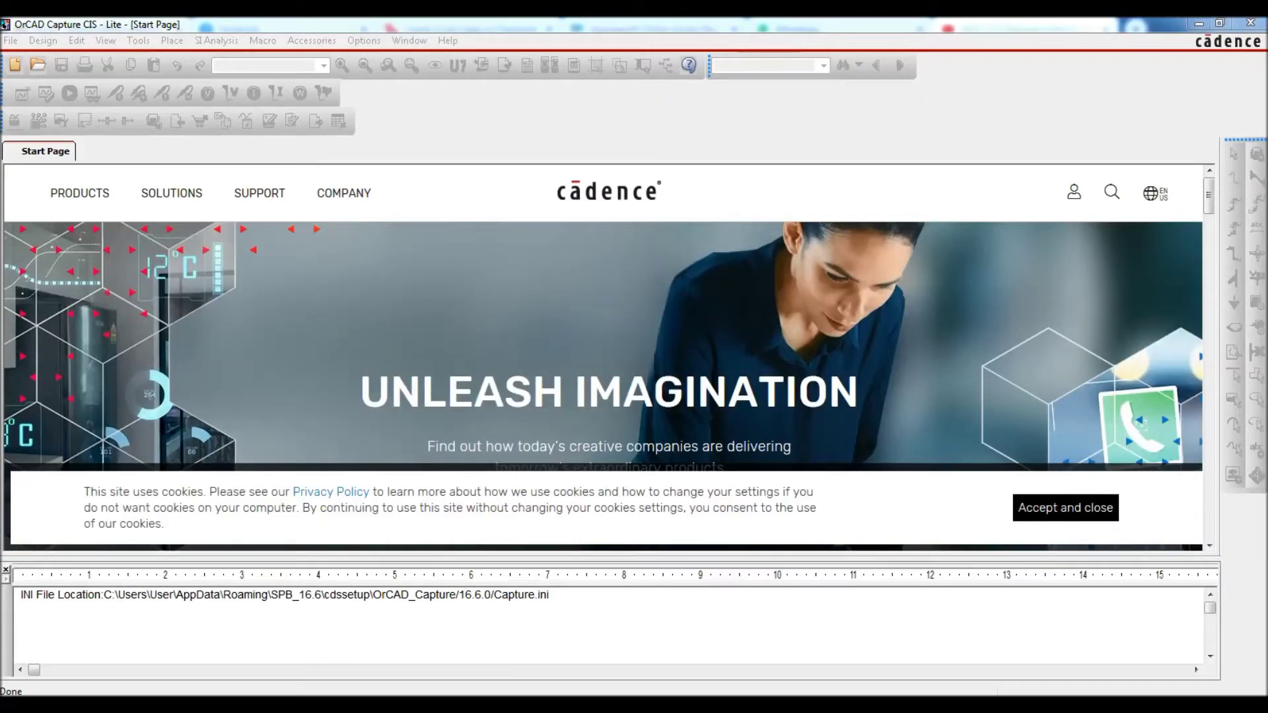
- Create a blank Analog or Mixed A/D project named "testing 1" in C:\ORCAD\Project
left_click(10, 41)
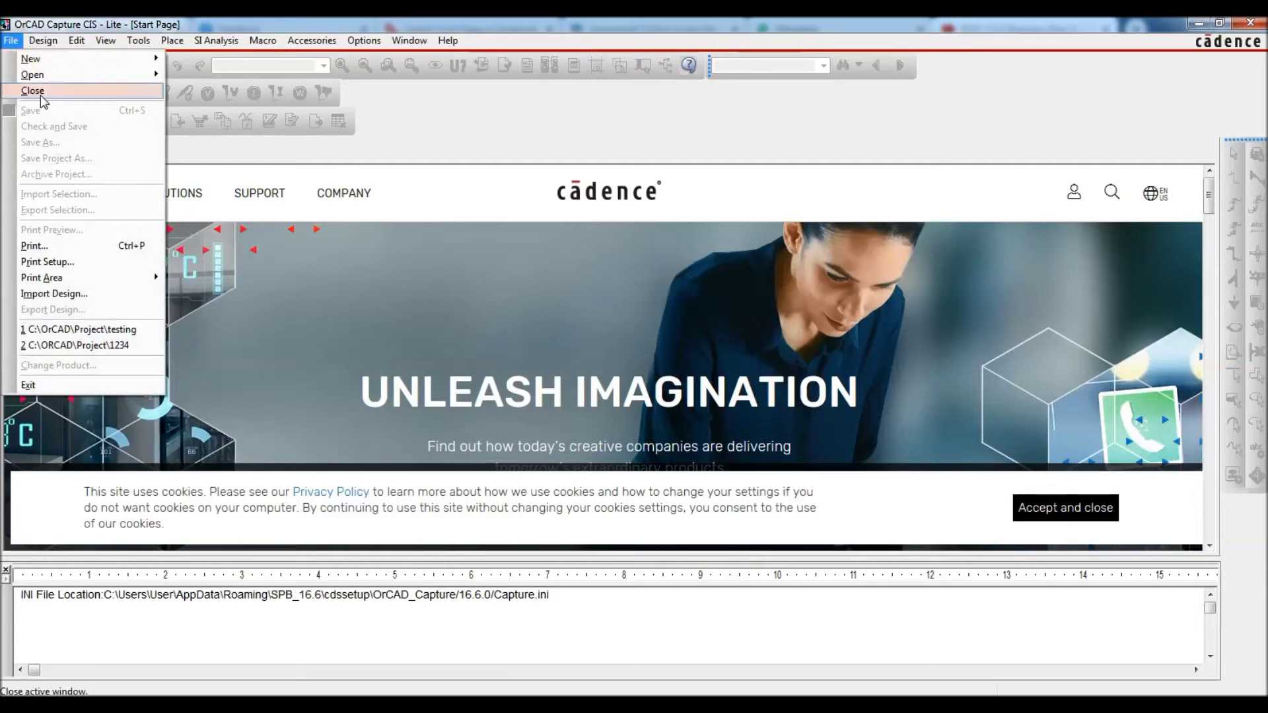
mouse_move(47, 64)
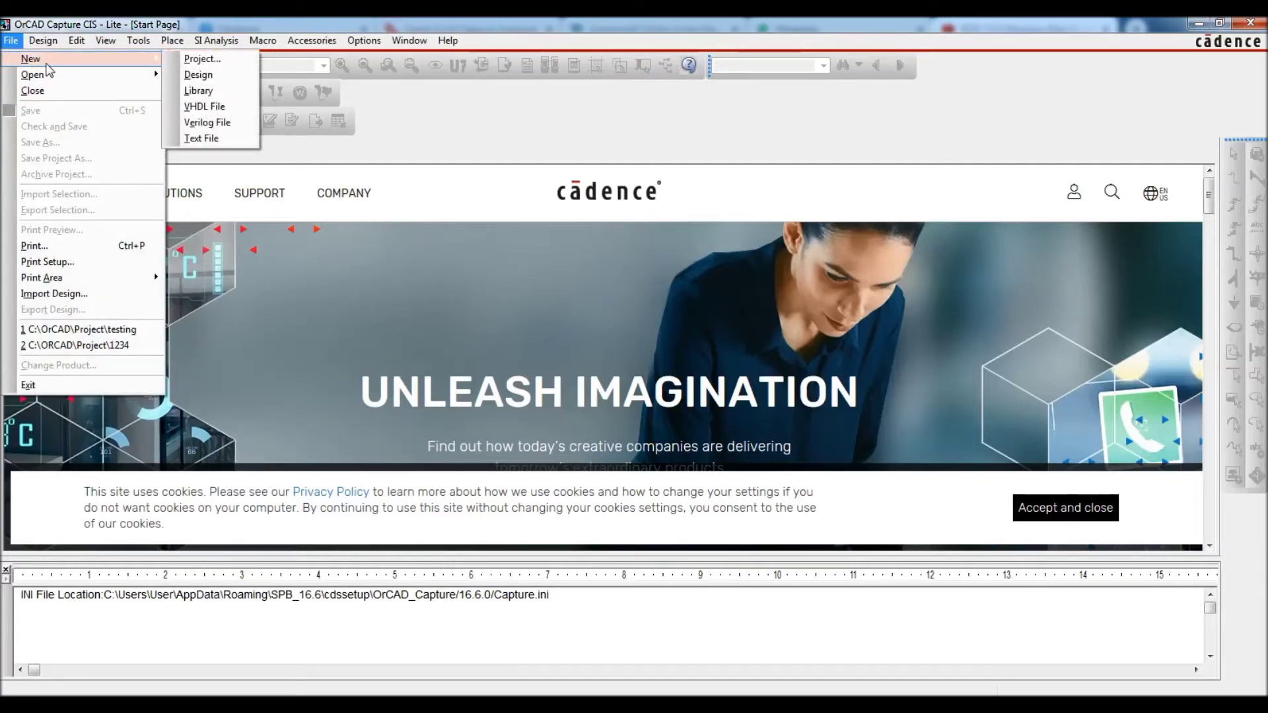
left_click(201, 59)
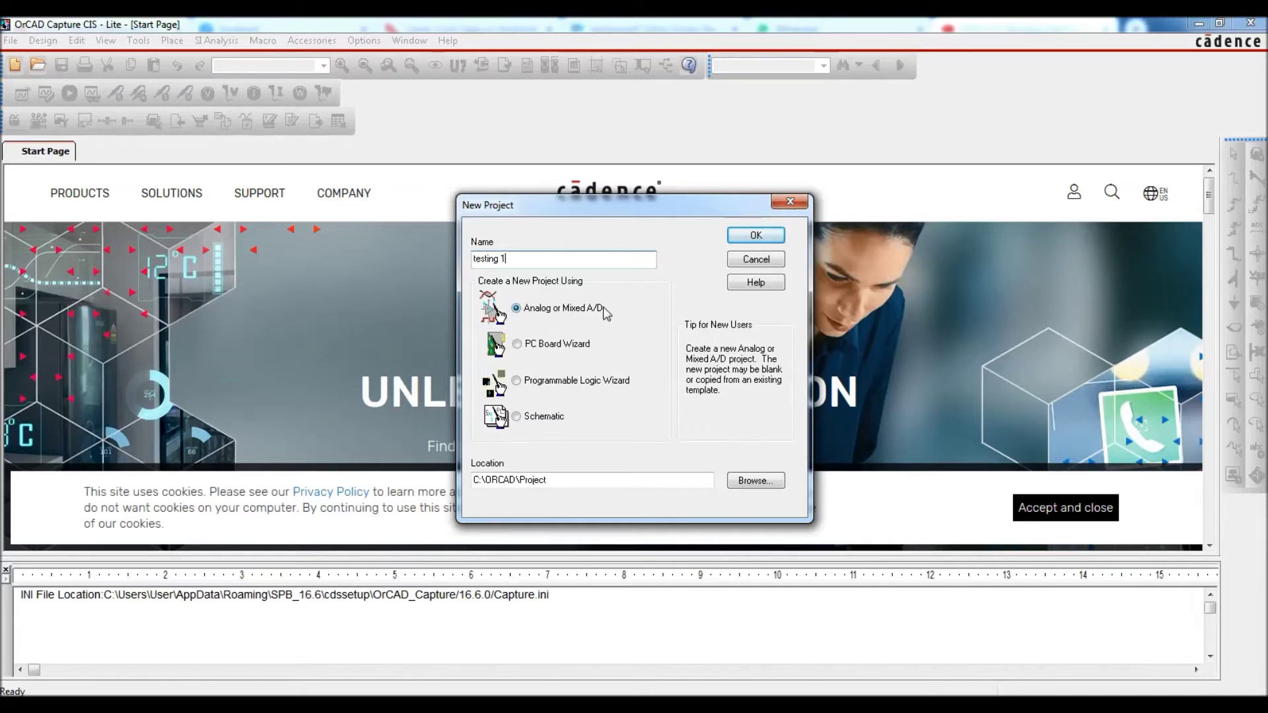
left_click(549, 479)
left_click(755, 236)
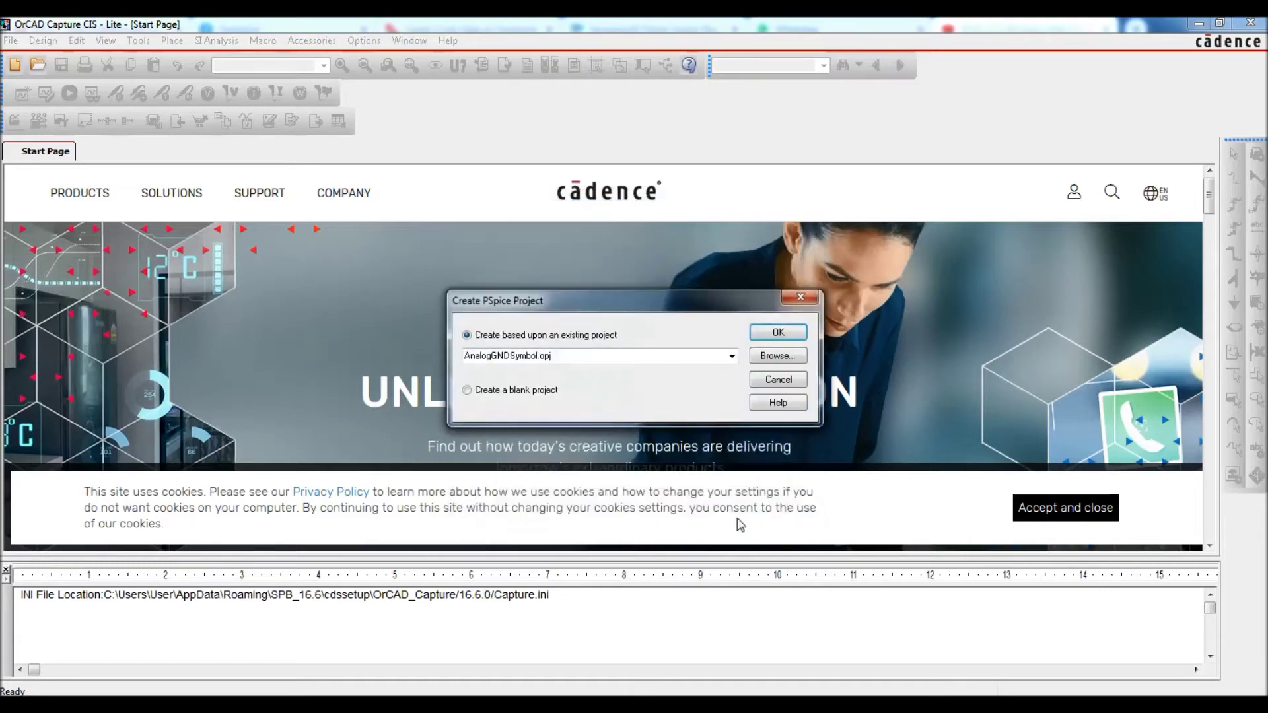
left_click(466, 391)
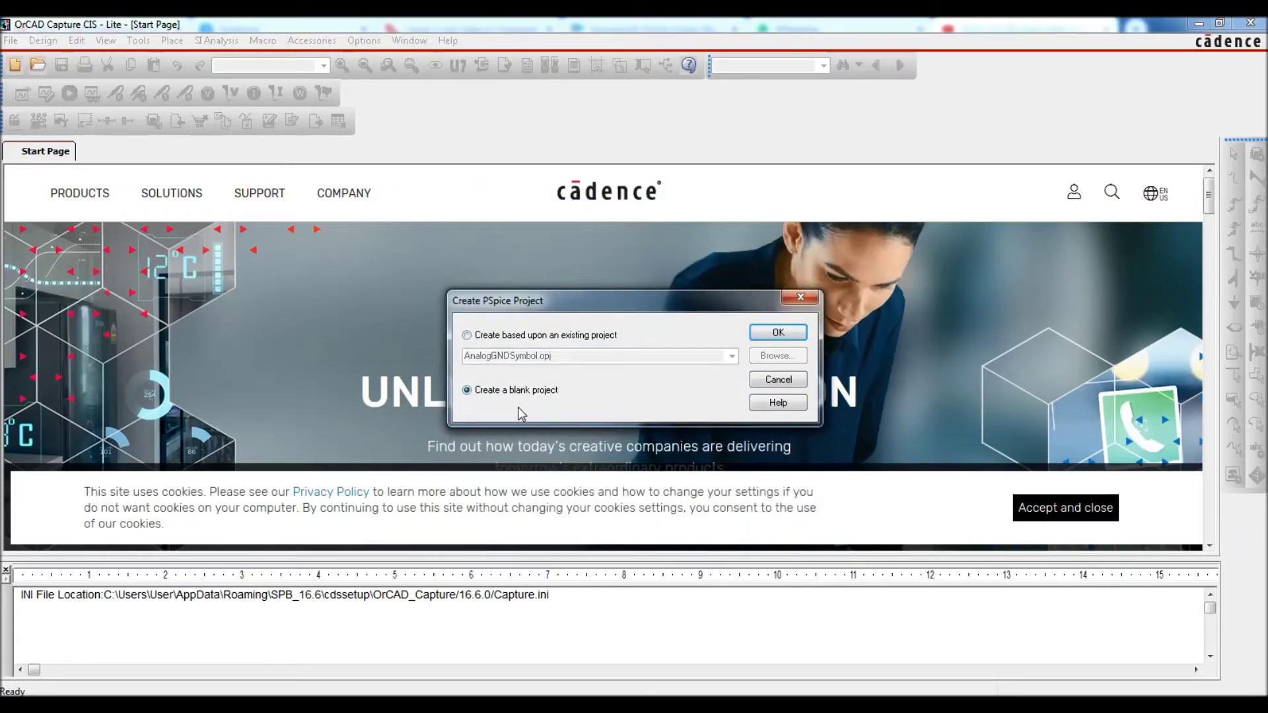
left_click(778, 333)
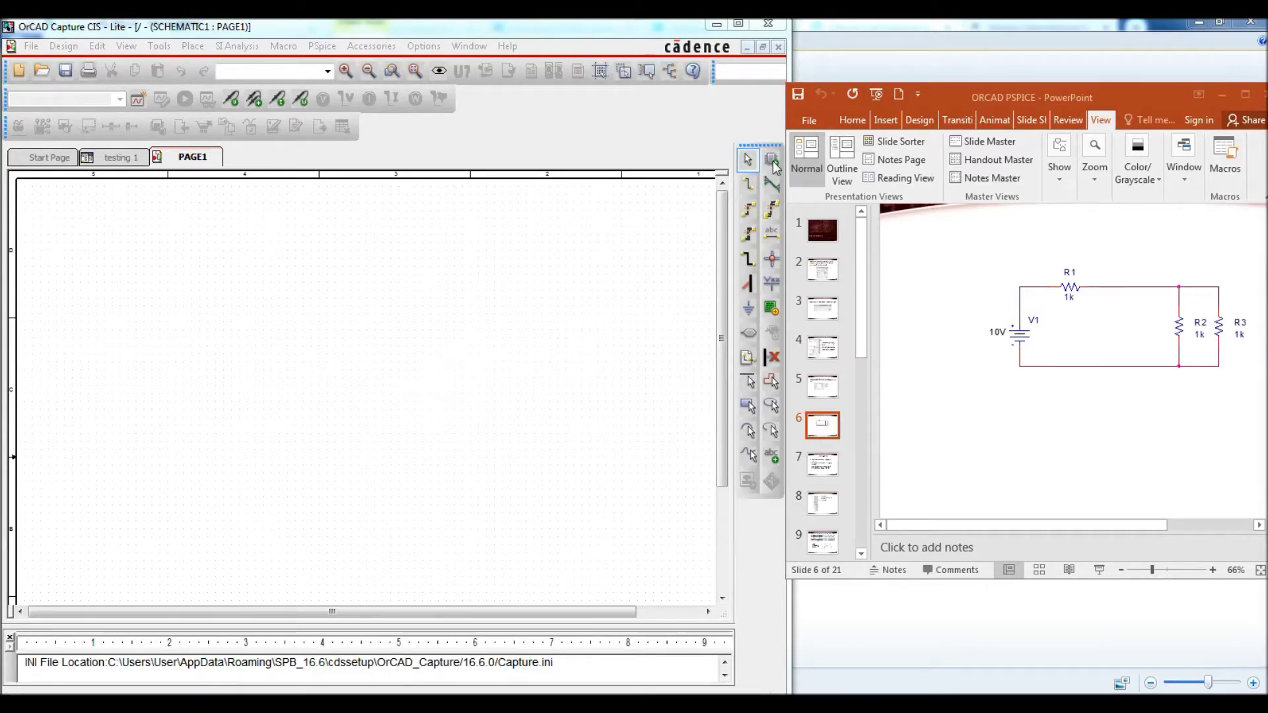
- Move the PowerPoint reference window clear of the schematic window and start placing a part on PAGE1
left_click_drag(950, 93, 989, 92)
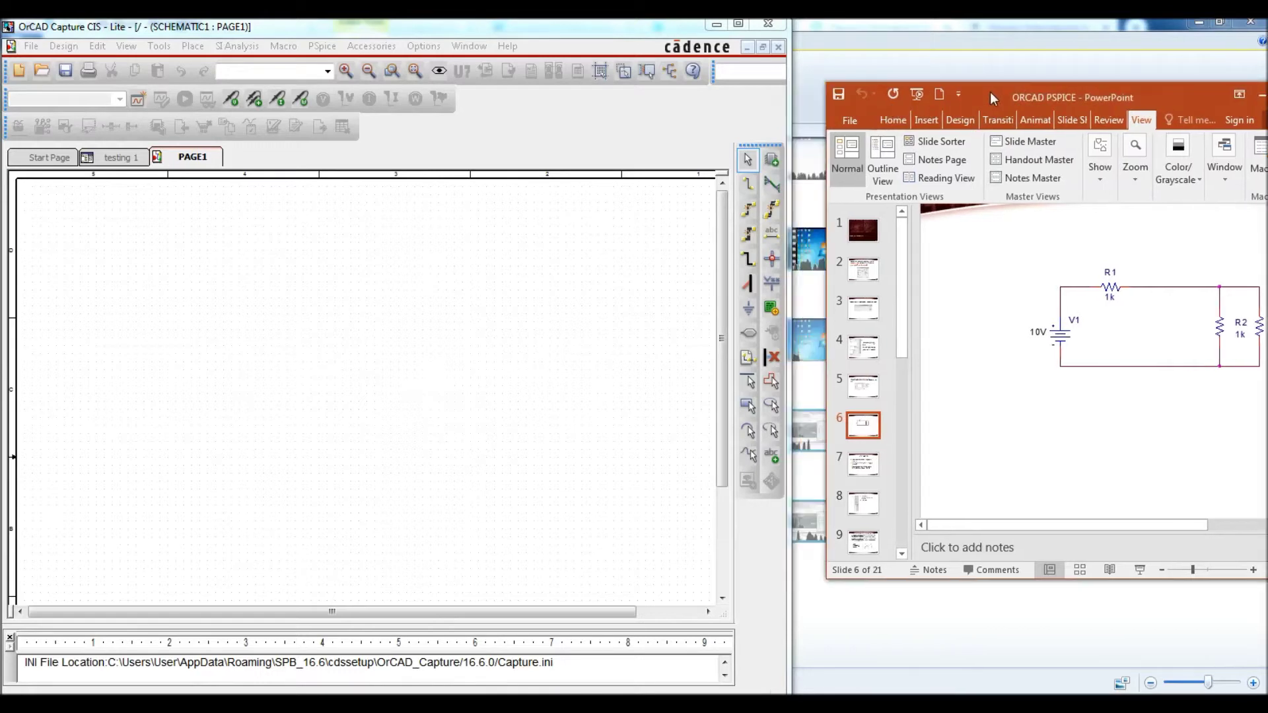
left_click(772, 161)
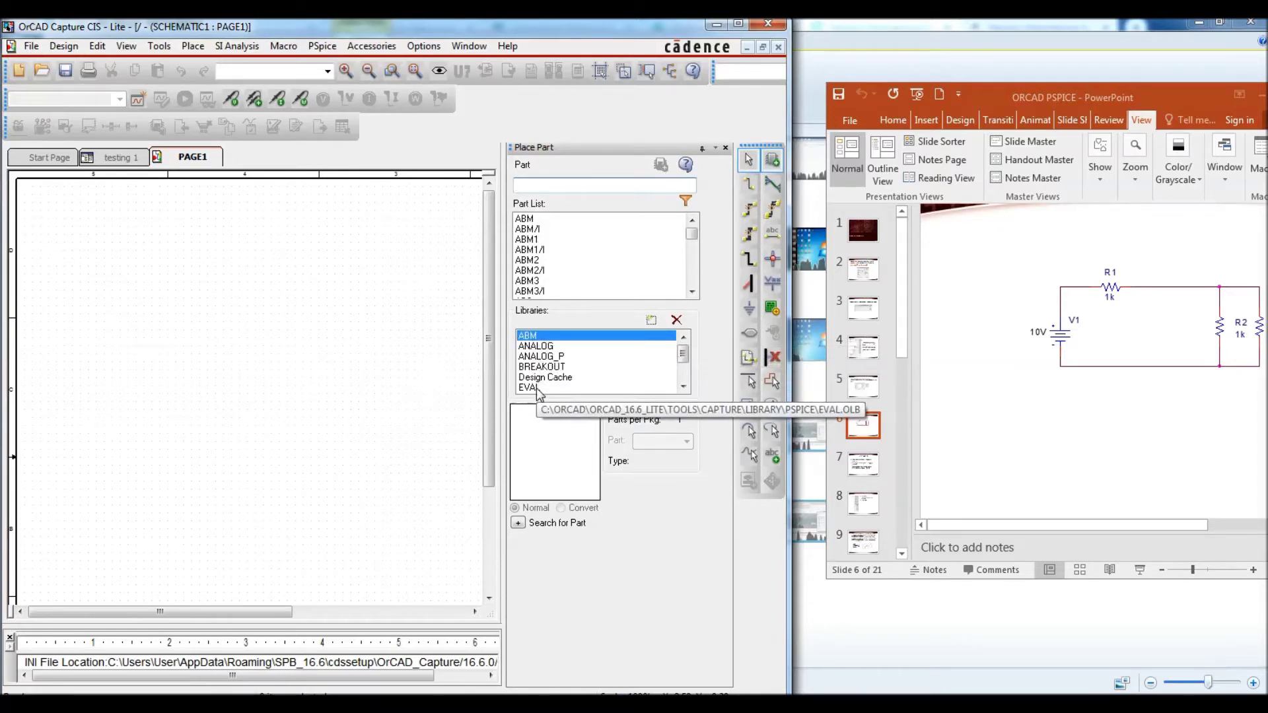
left_click(650, 321)
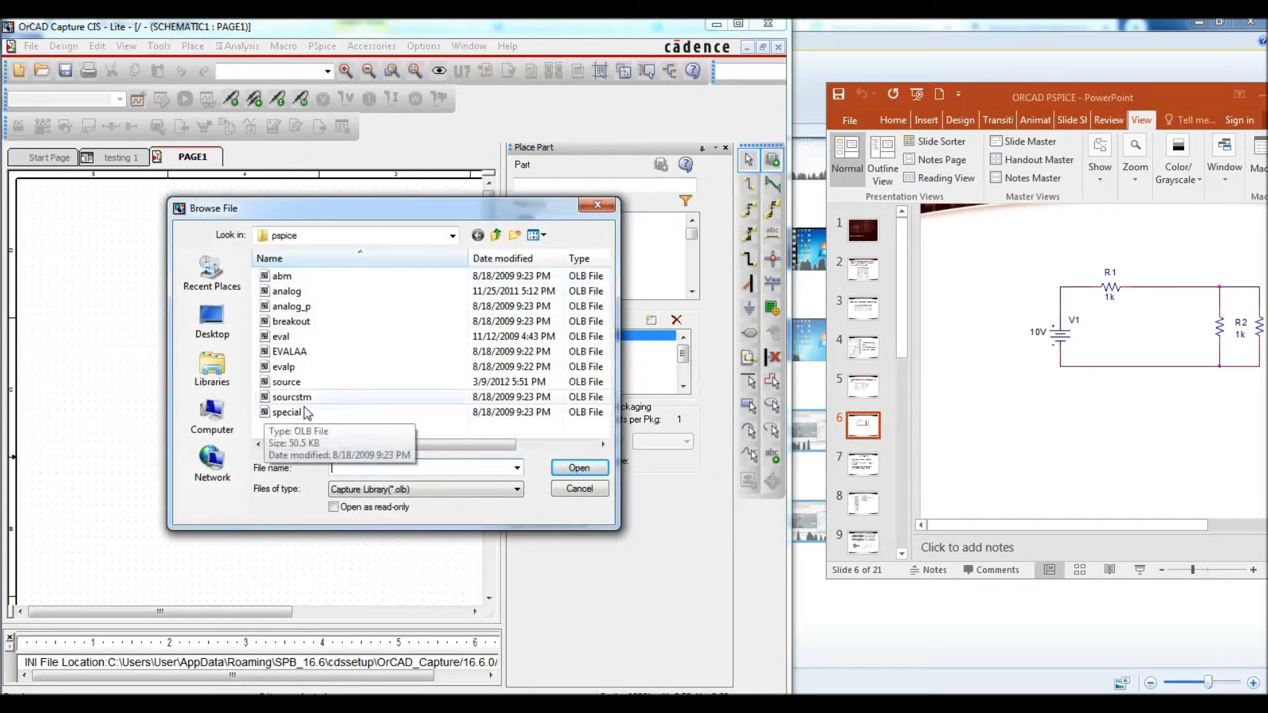
left_click(284, 276)
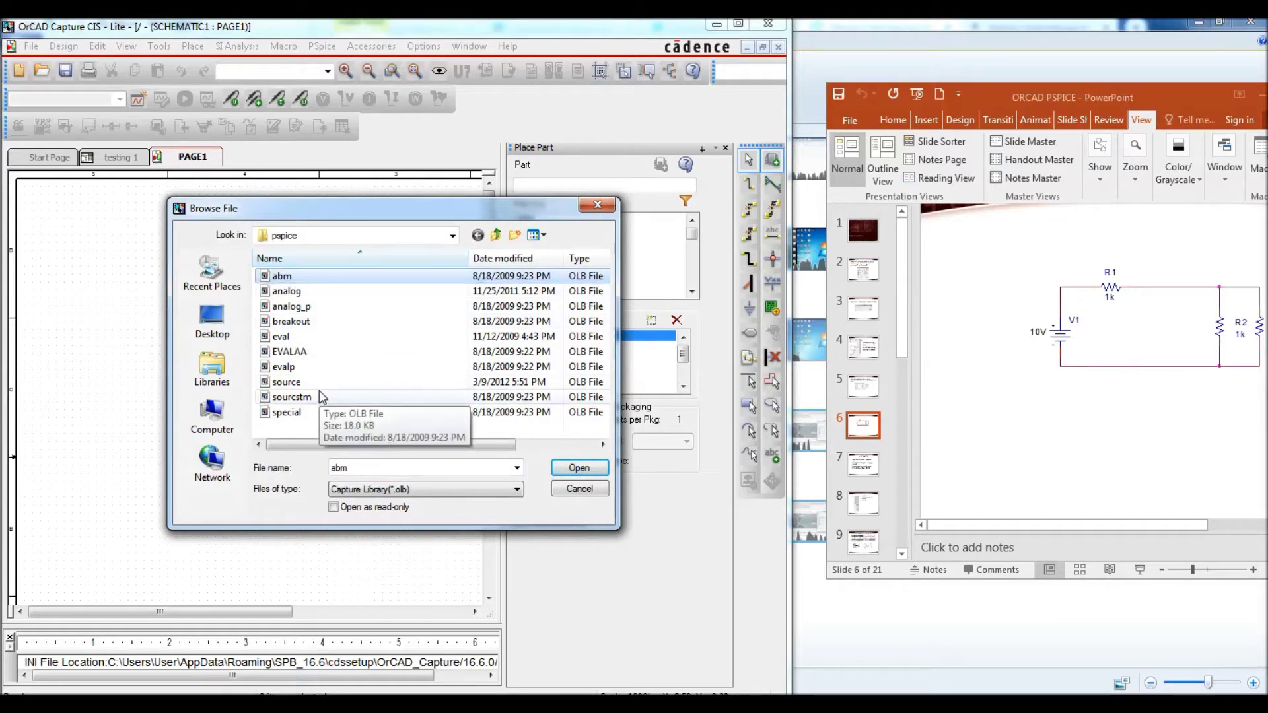
key("ctrl+a")
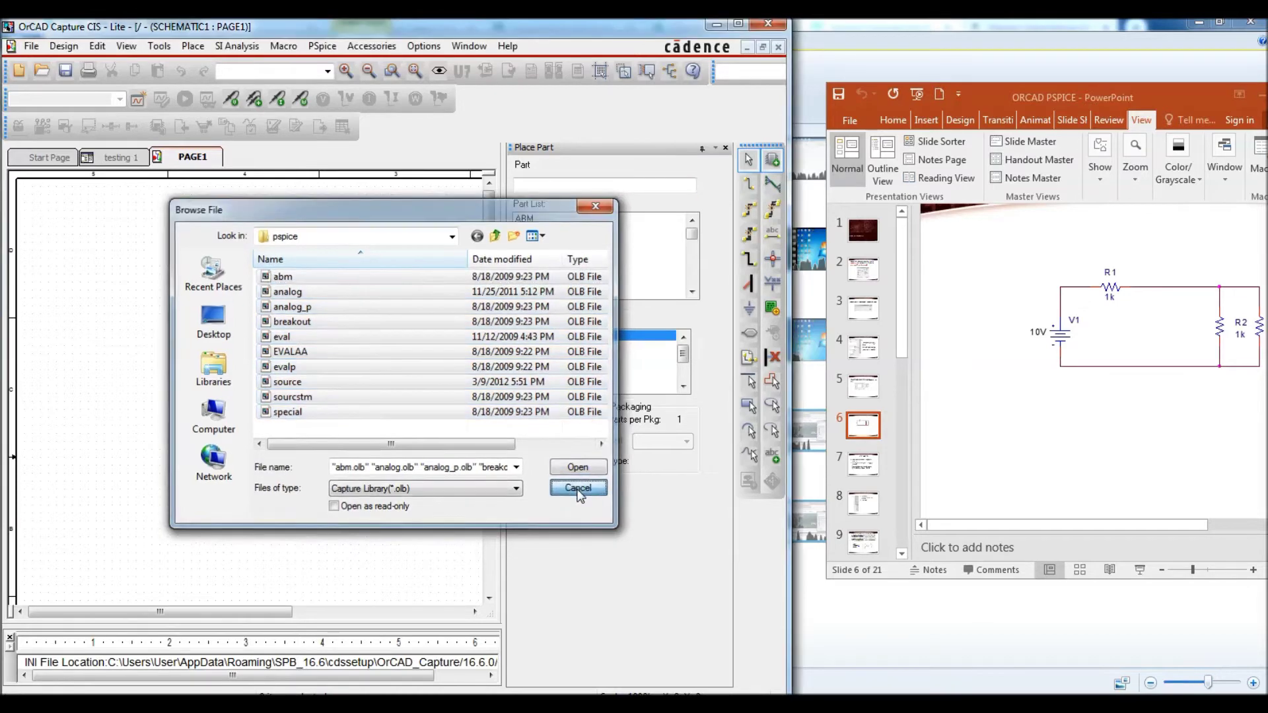
left_click(578, 490)
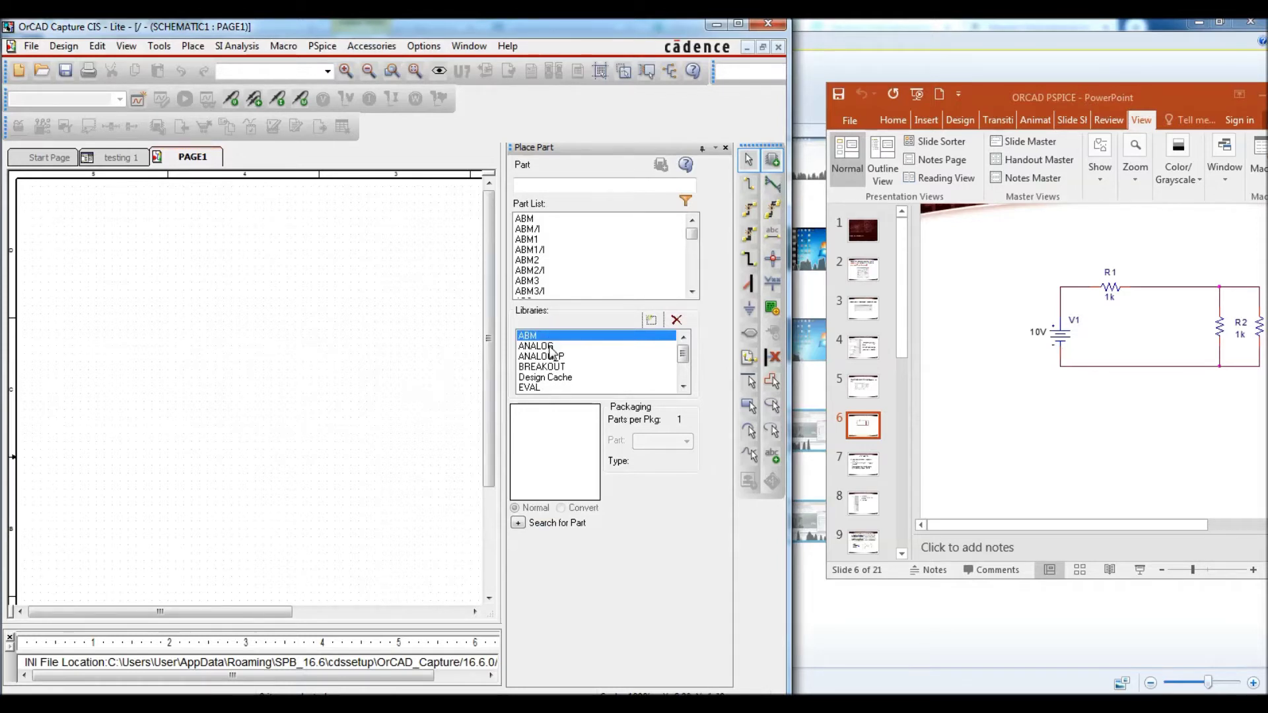
- Place one VDC voltage source from the SOURCE library on the schematic page and end the placement
scroll(558, 360, "down", 2)
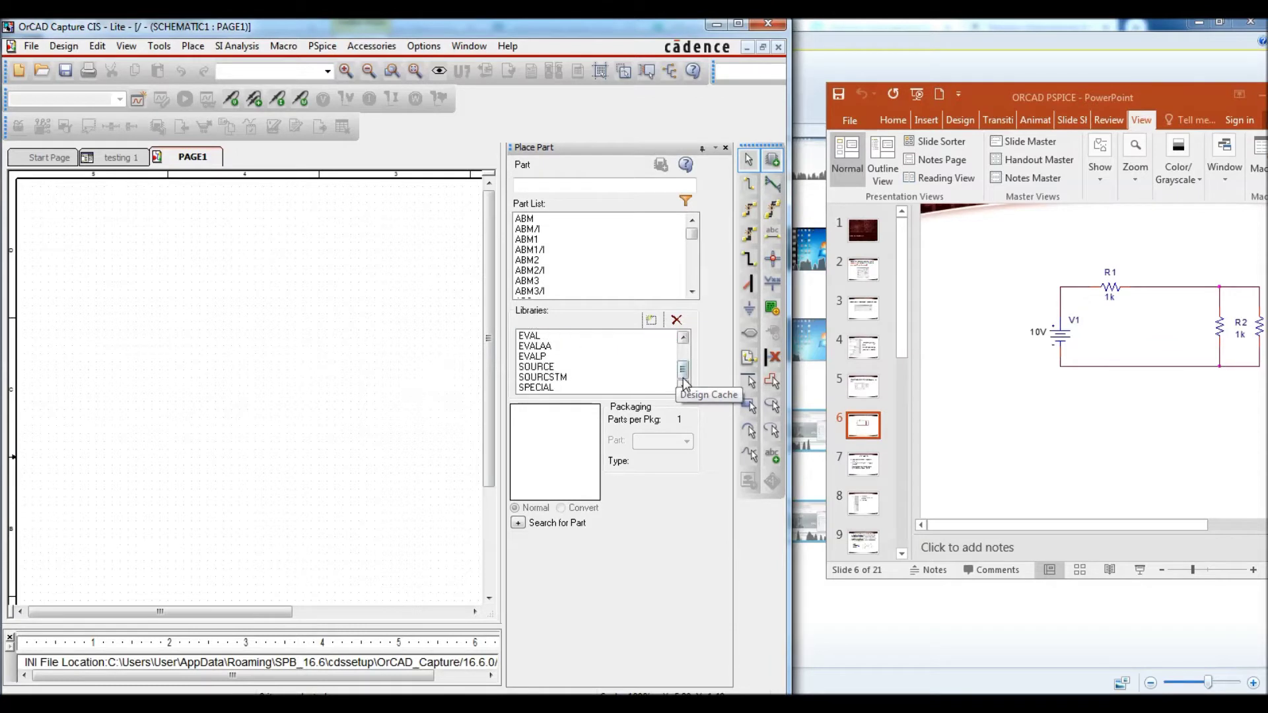
left_click(567, 367)
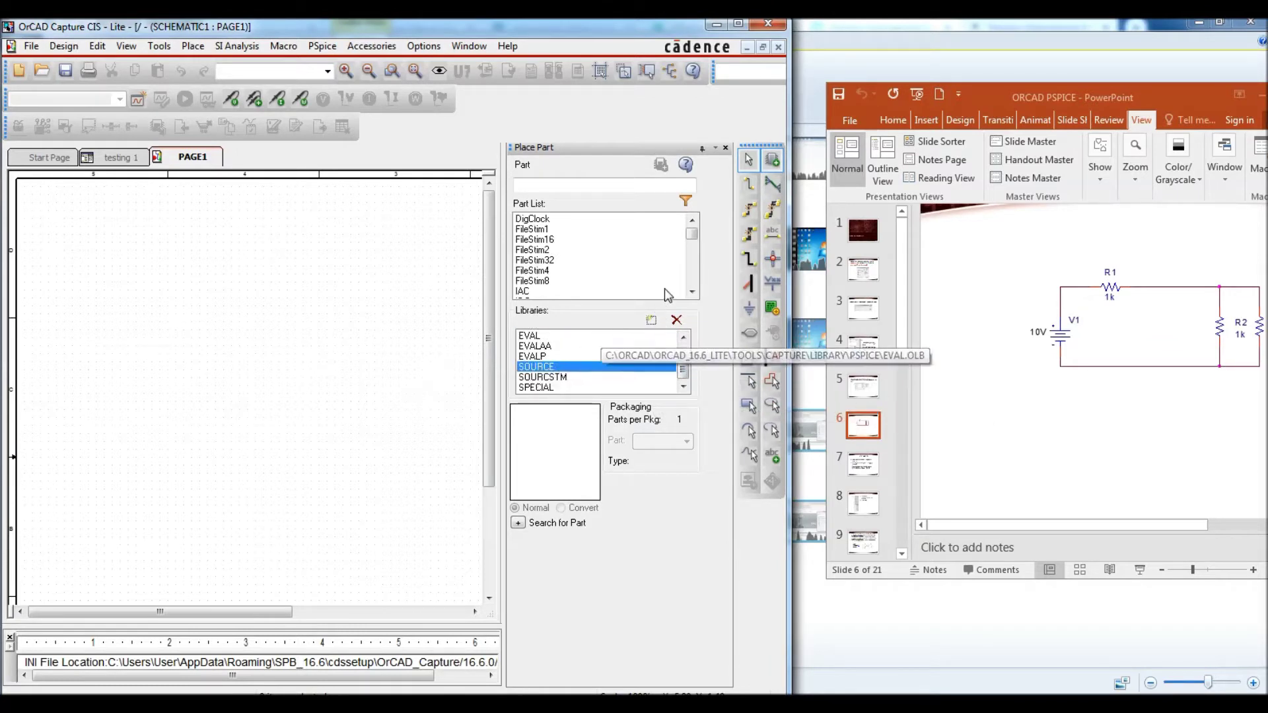
left_click(692, 291)
left_click(692, 293)
left_click(692, 293)
left_click(691, 293)
left_click_drag(692, 250, 692, 270)
left_click(528, 218)
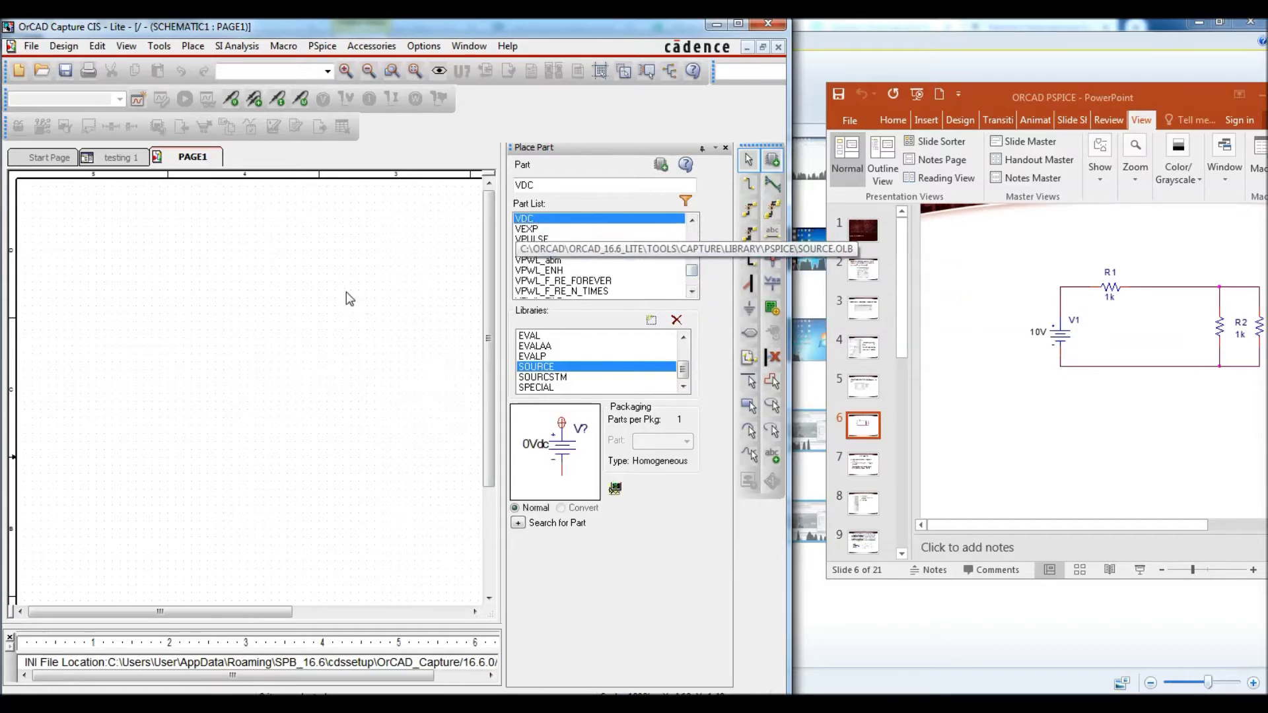
double_click(525, 220)
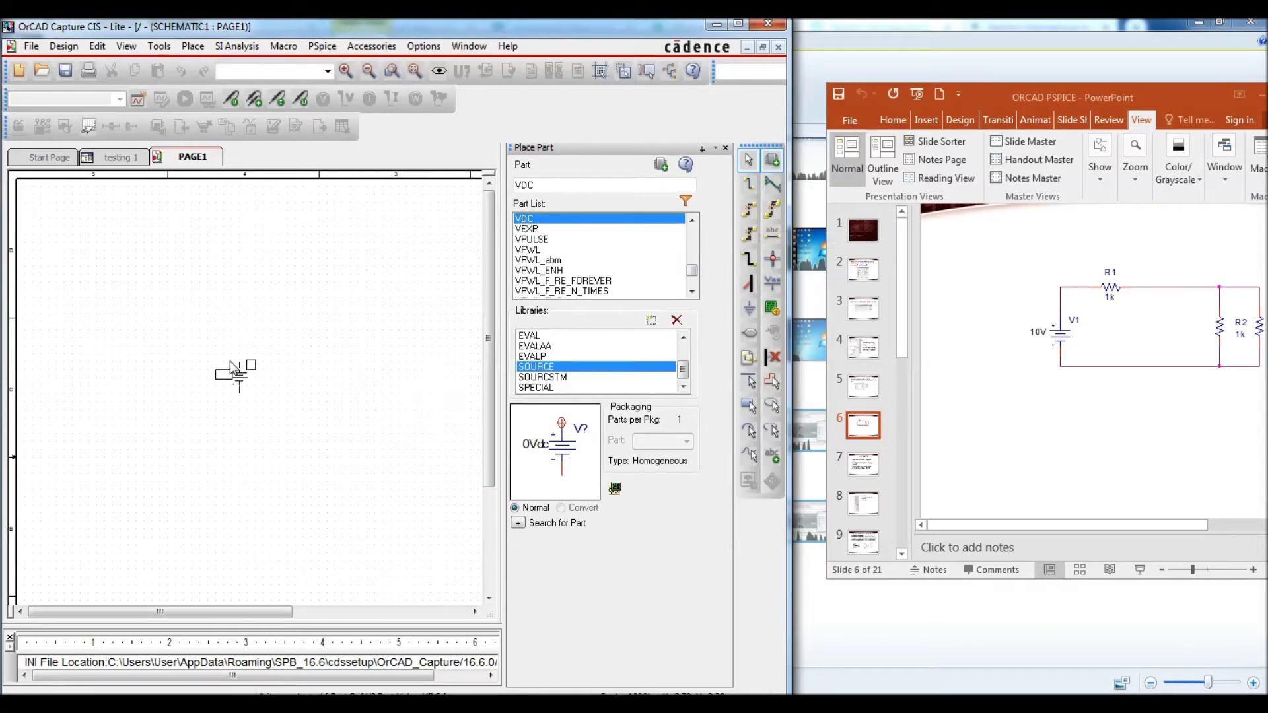
left_click(209, 346)
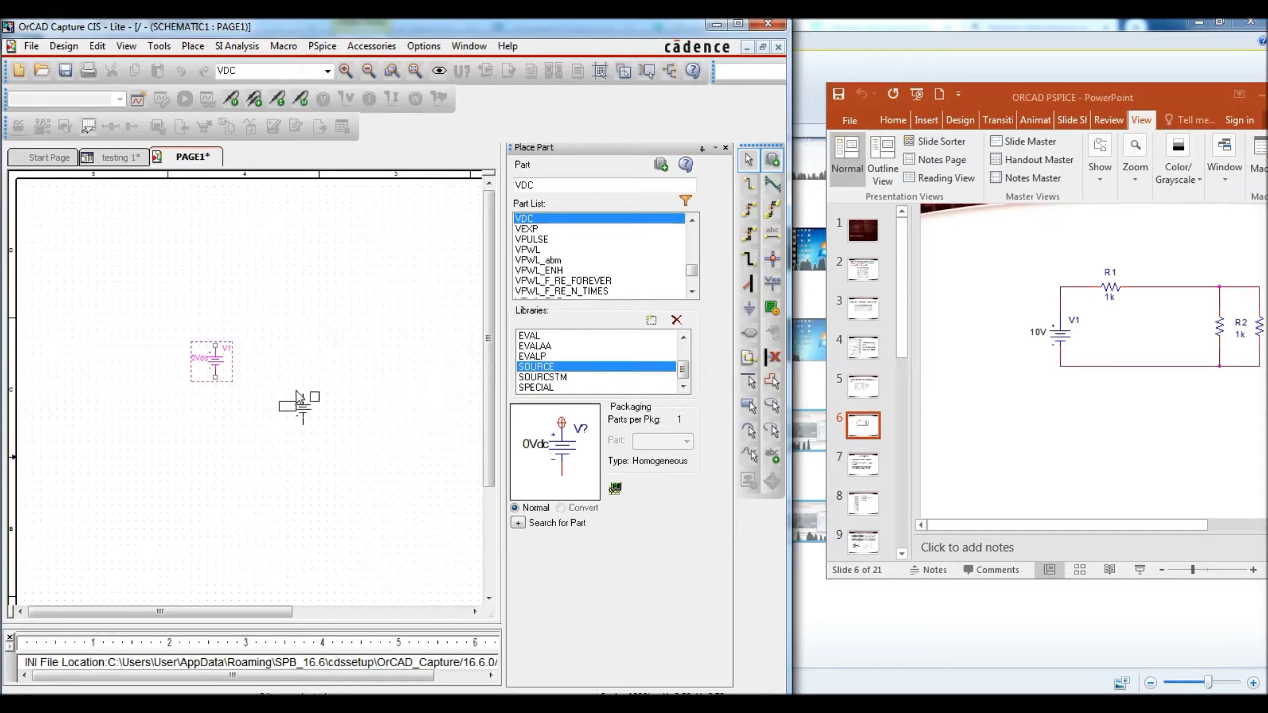
key("Escape")
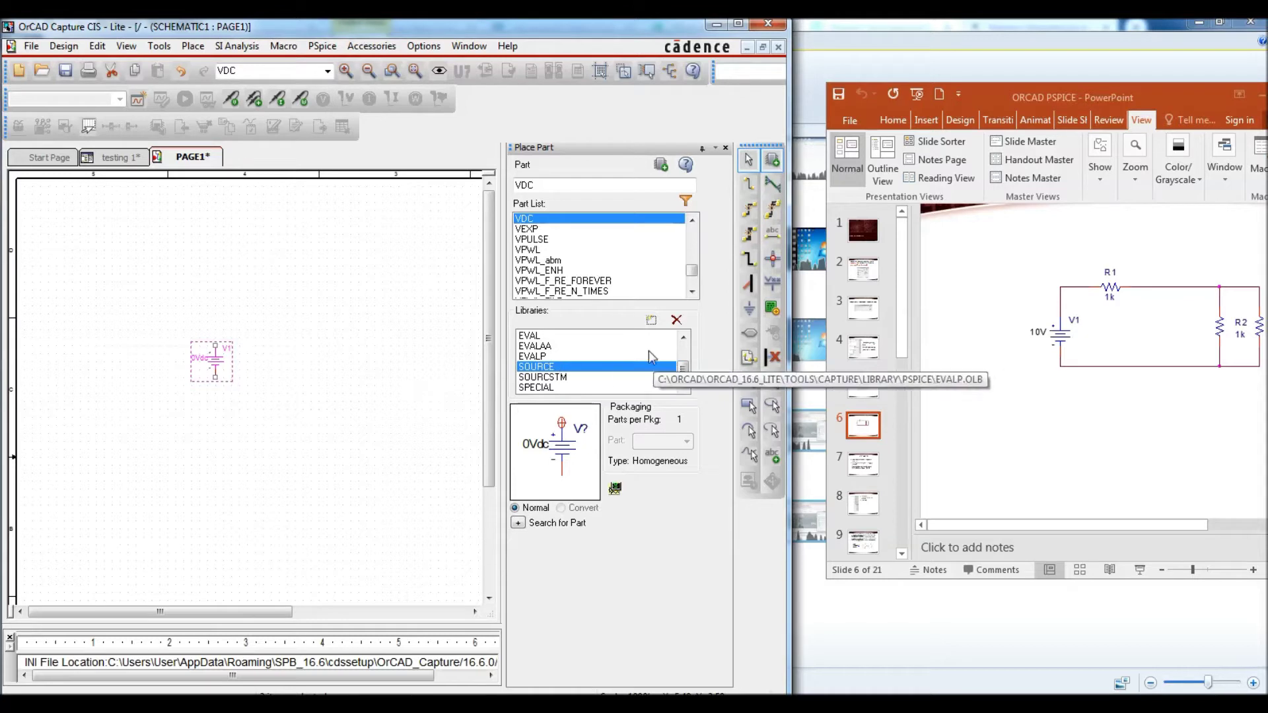
- Place a horizontal resistor R from the ANALOG library above and to the right of the voltage source
left_click_drag(564, 22, 583, 21)
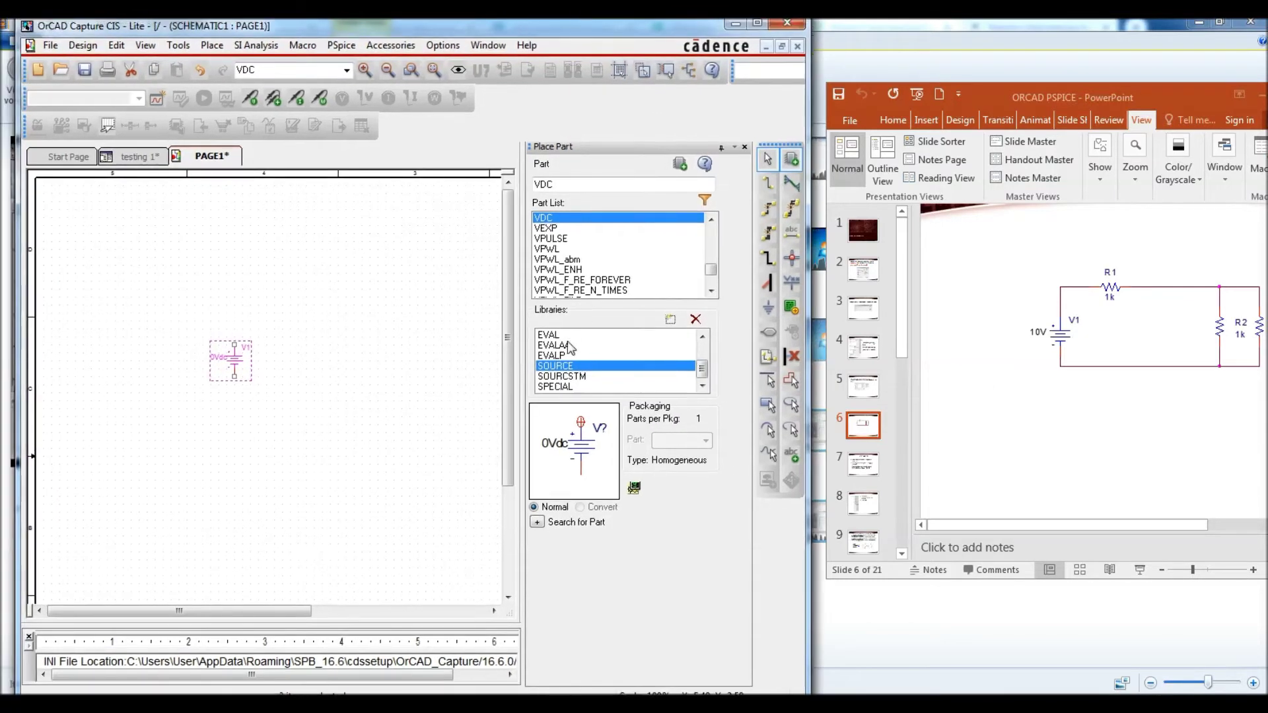
left_click_drag(705, 370, 708, 355)
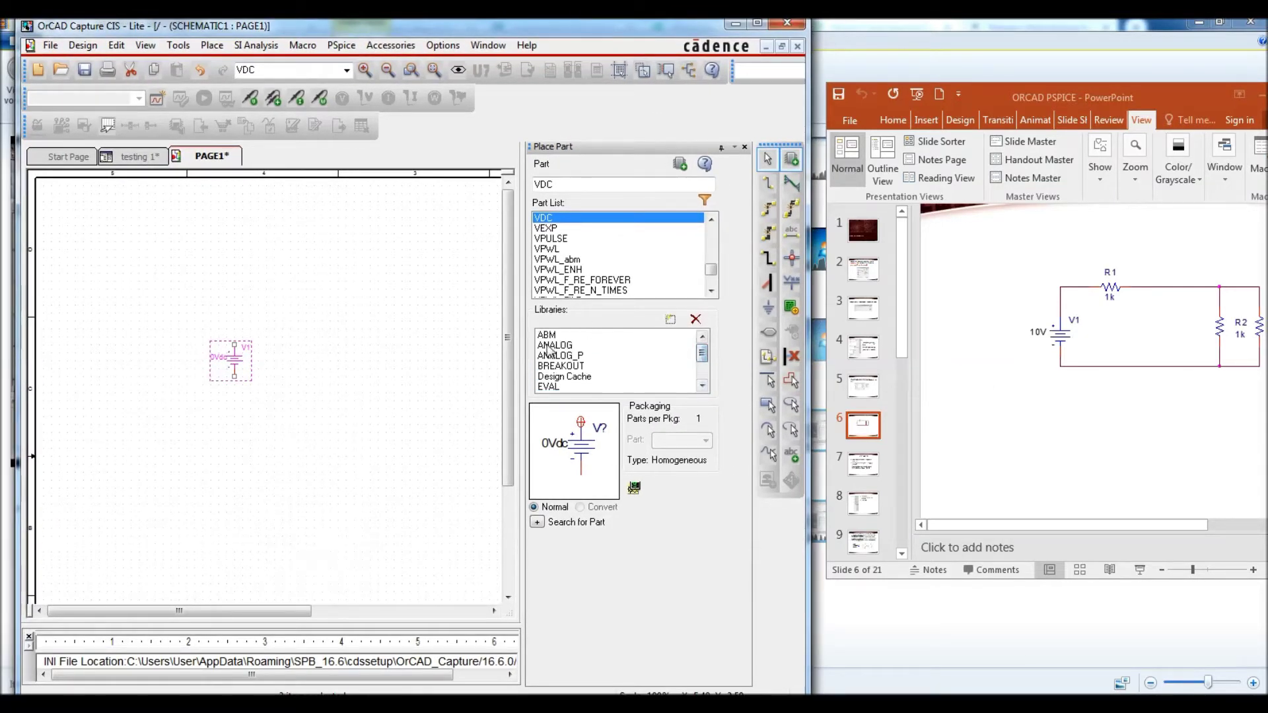
left_click(573, 344)
left_click_drag(711, 239, 719, 261)
left_click(568, 280)
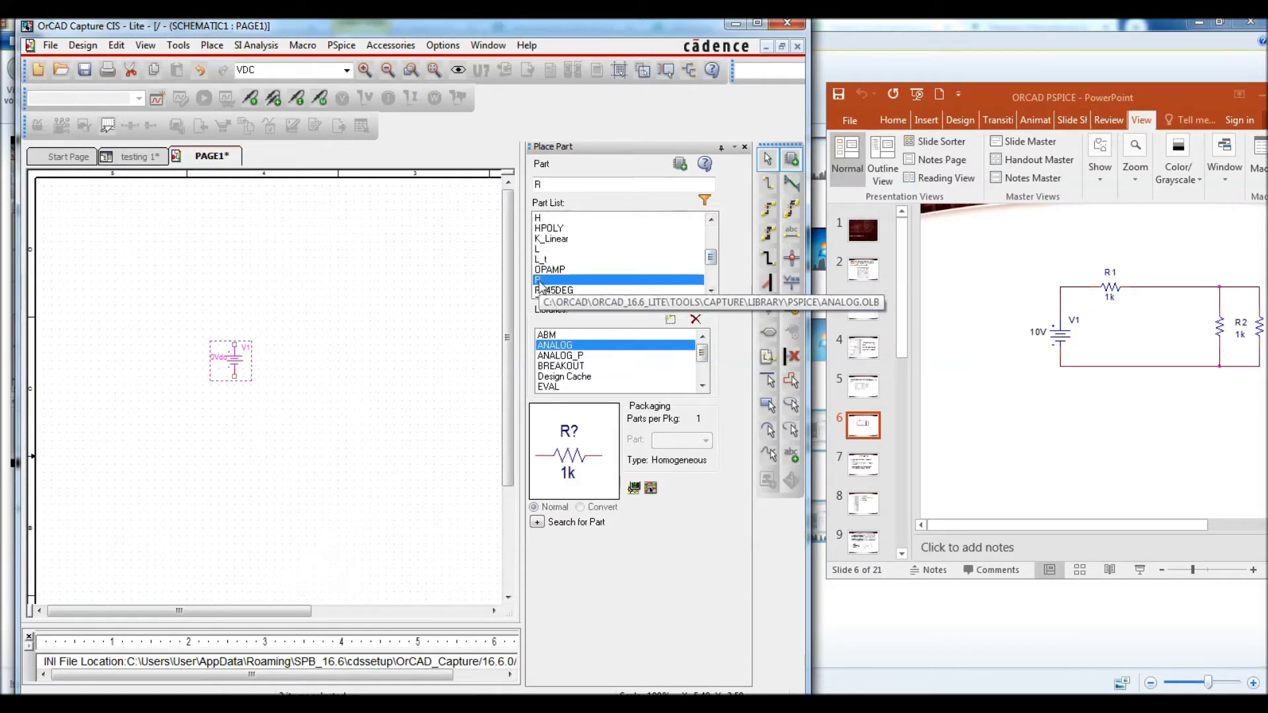
double_click(549, 284)
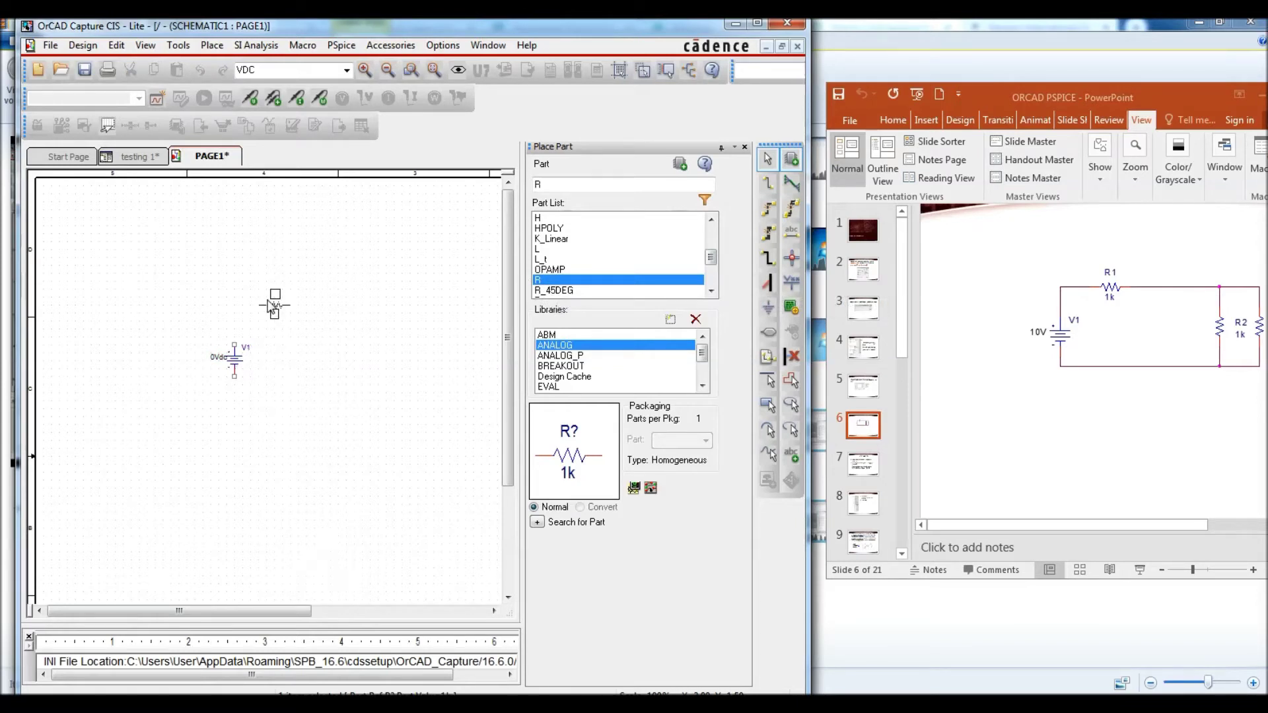
left_click(273, 305)
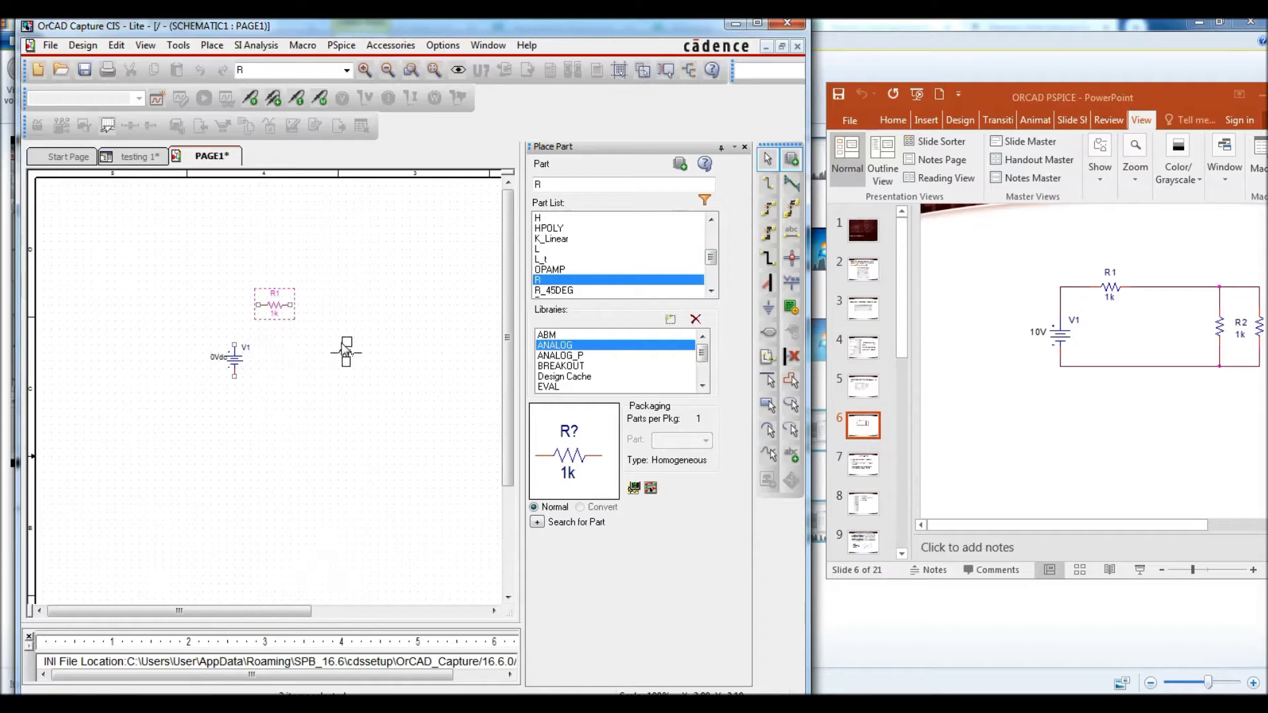
- Rotate the resistor to vertical, place two of them side by side to the right of the source, and end the placement
key("r")
left_click(344, 348)
left_click(381, 350)
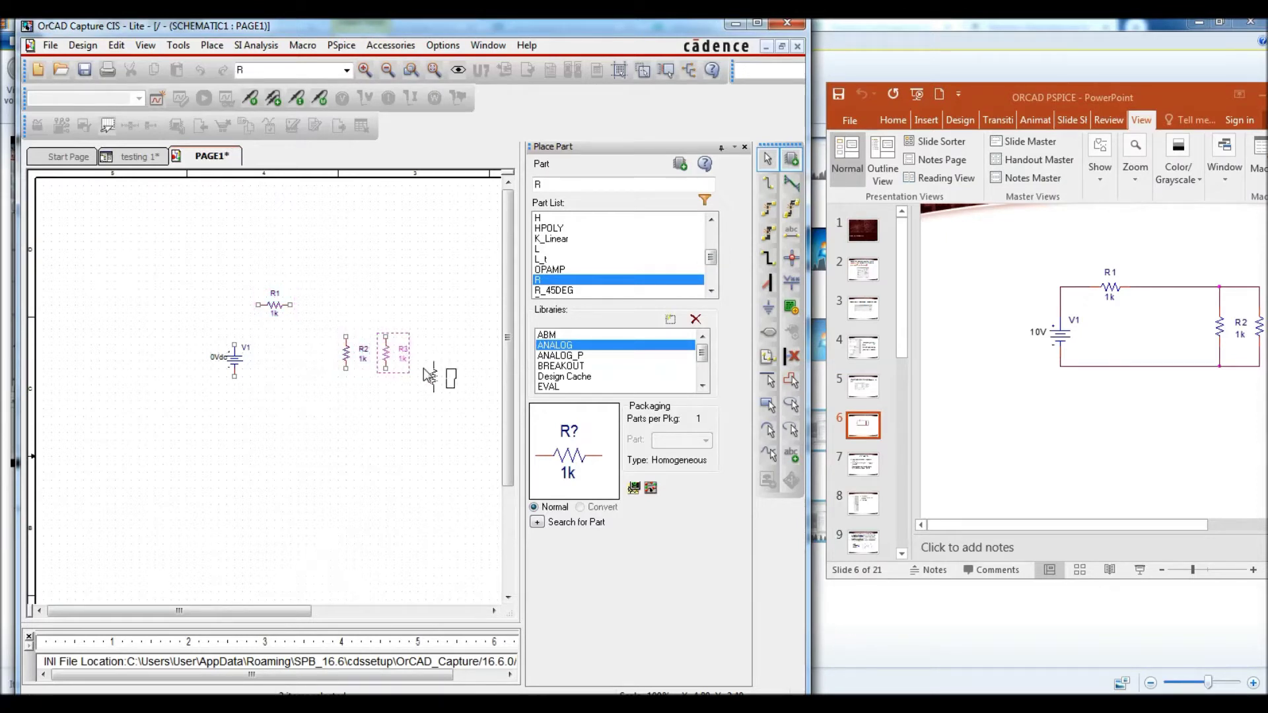
key("Escape")
right_click(388, 362)
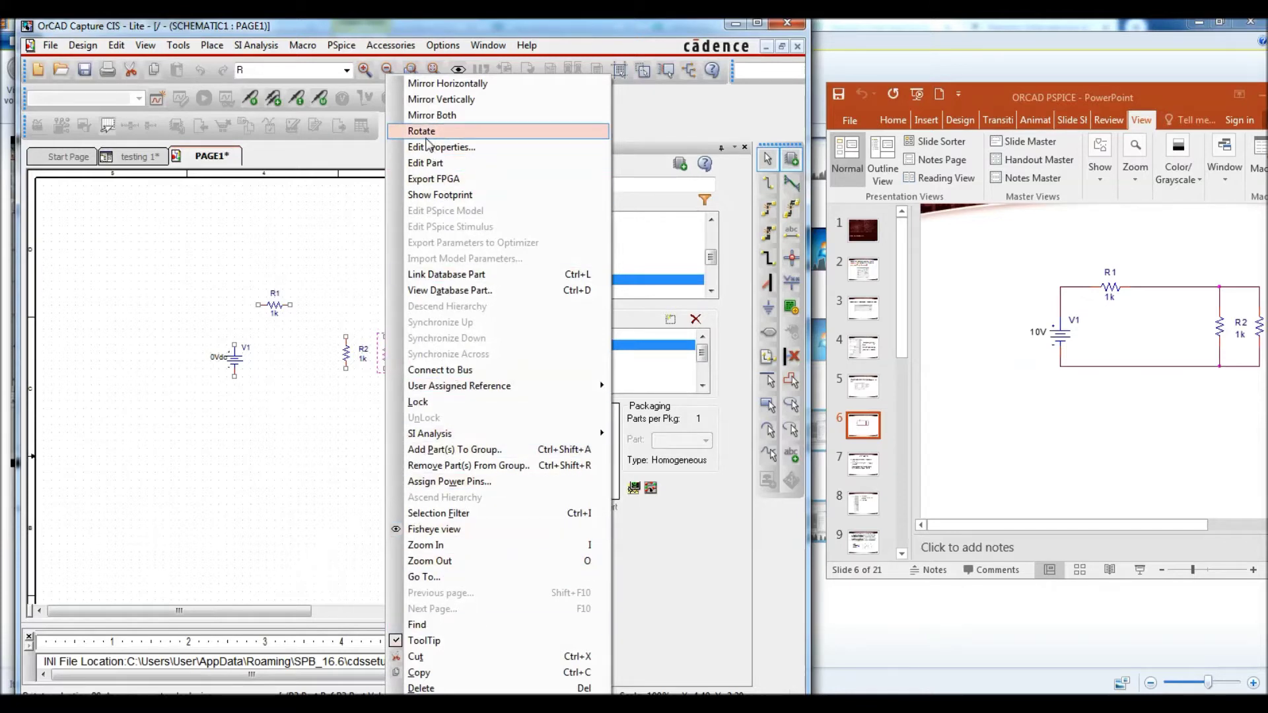
left_click(321, 493)
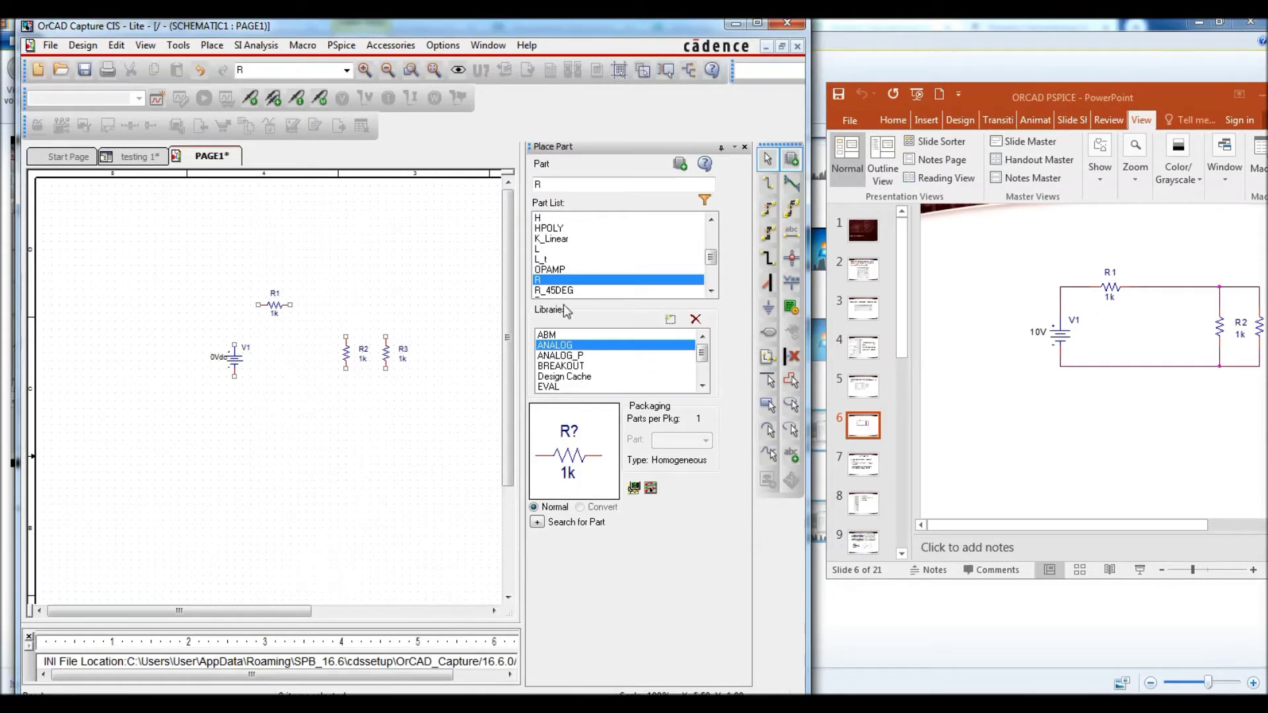
- Close the part placement pane and wire the positive terminal of V1 to the left end of R1
left_click(744, 147)
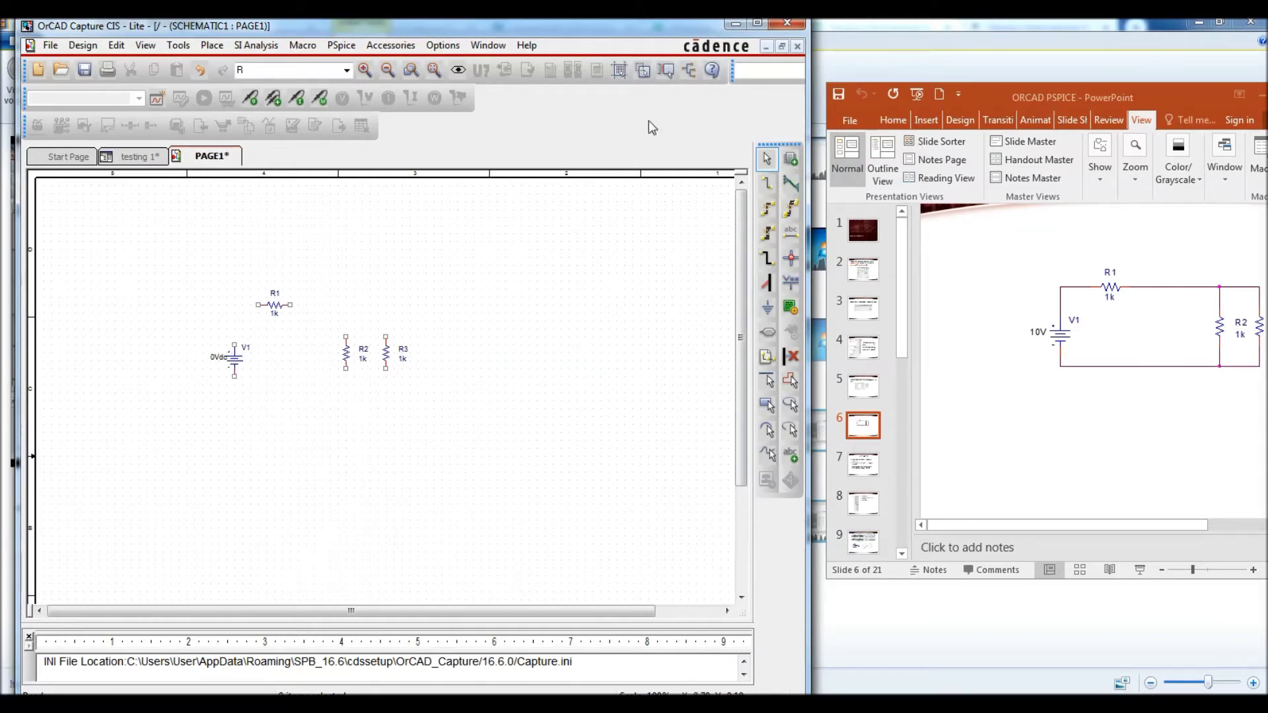
left_click(345, 347)
left_click(767, 184)
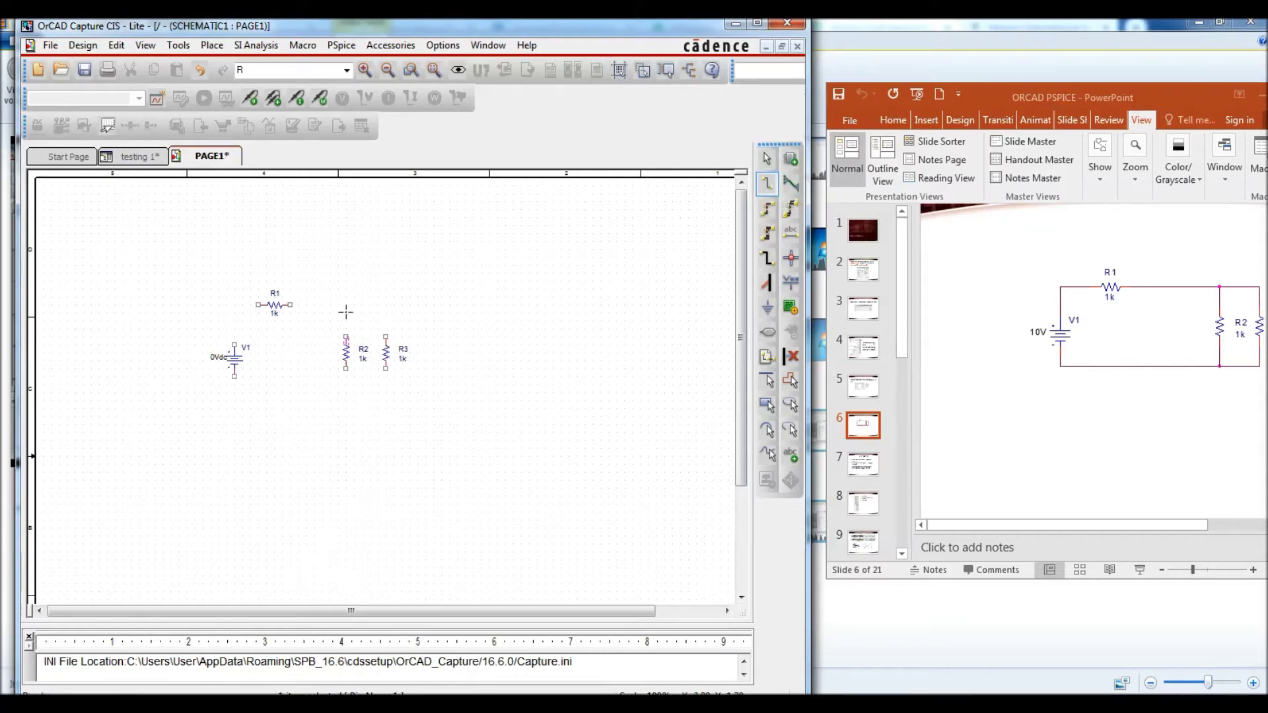
left_click(364, 71)
left_click_drag(282, 612, 233, 612)
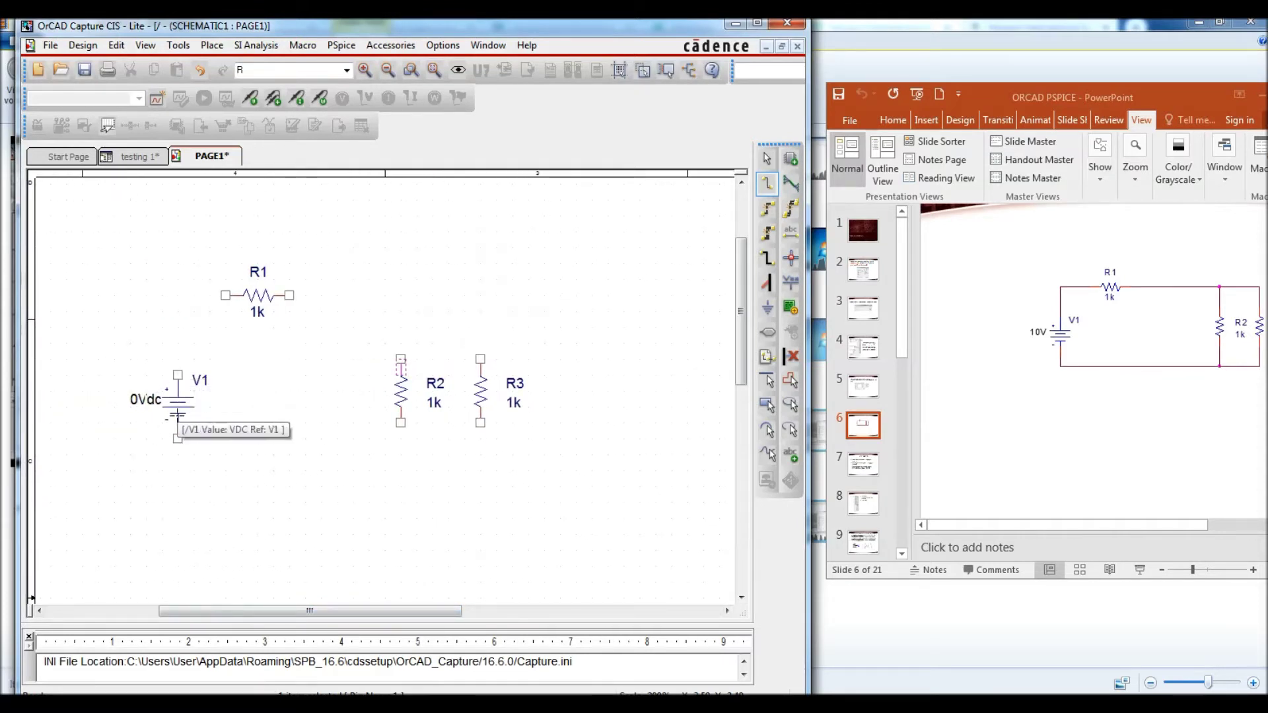
left_click(177, 374)
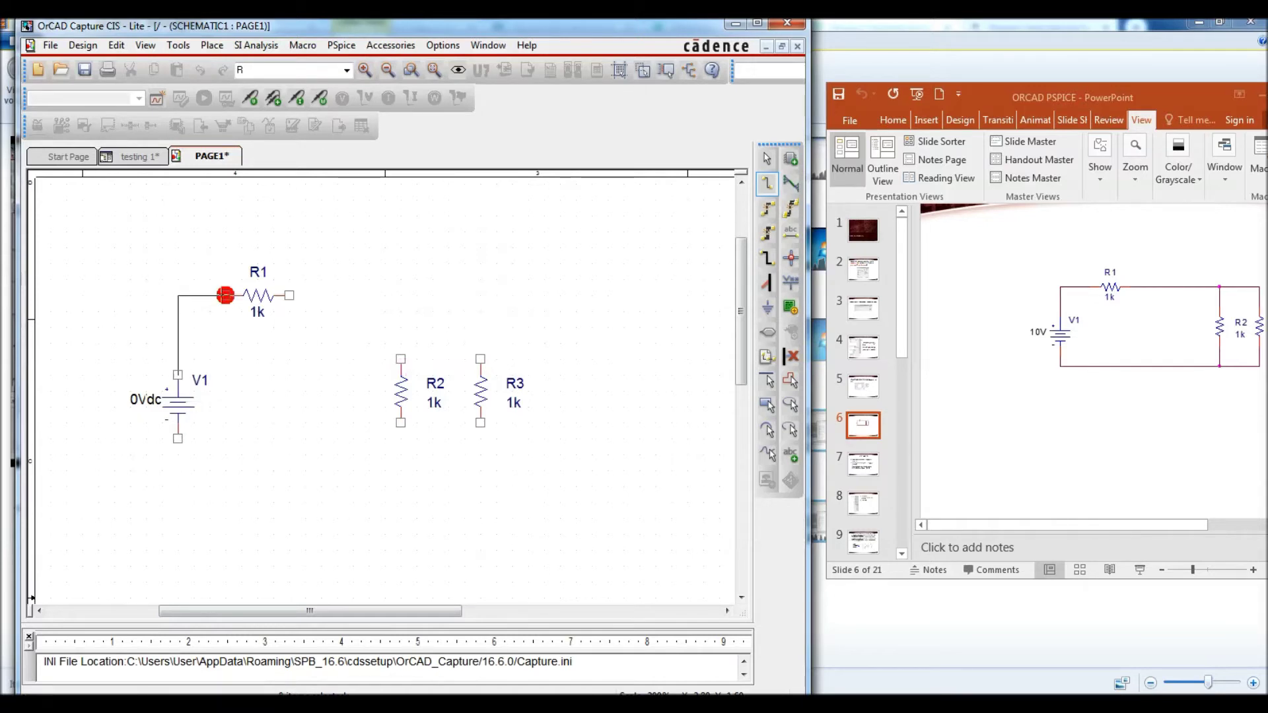
left_click(225, 295)
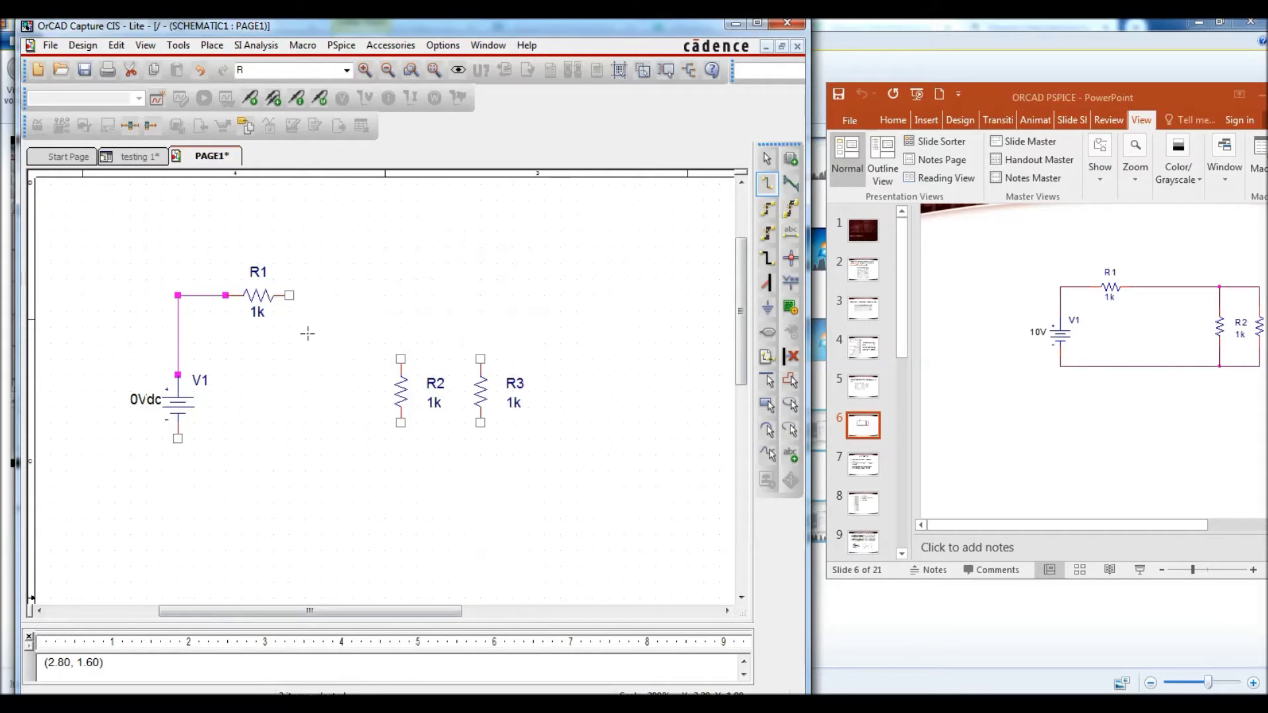
- Wire the right end of R1 to the top of R2, and join the top of R3 to that wire's corner
left_click(228, 296)
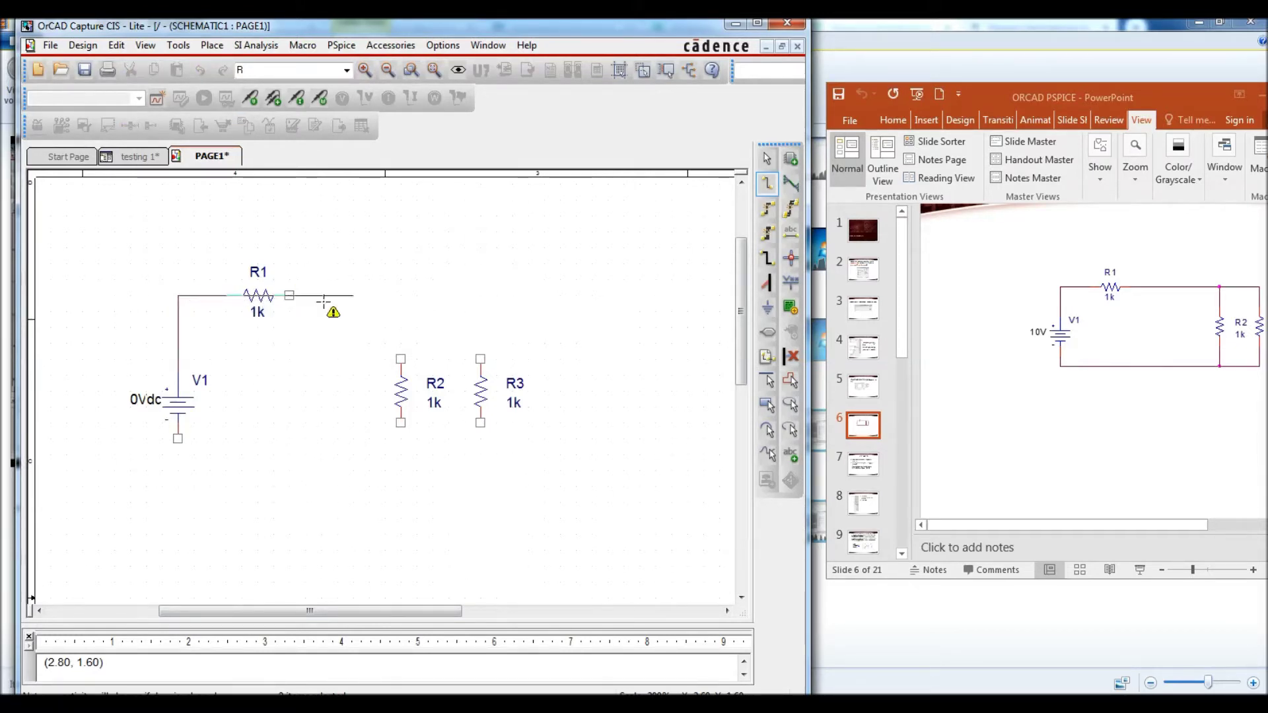
left_click(228, 296)
left_click(289, 295)
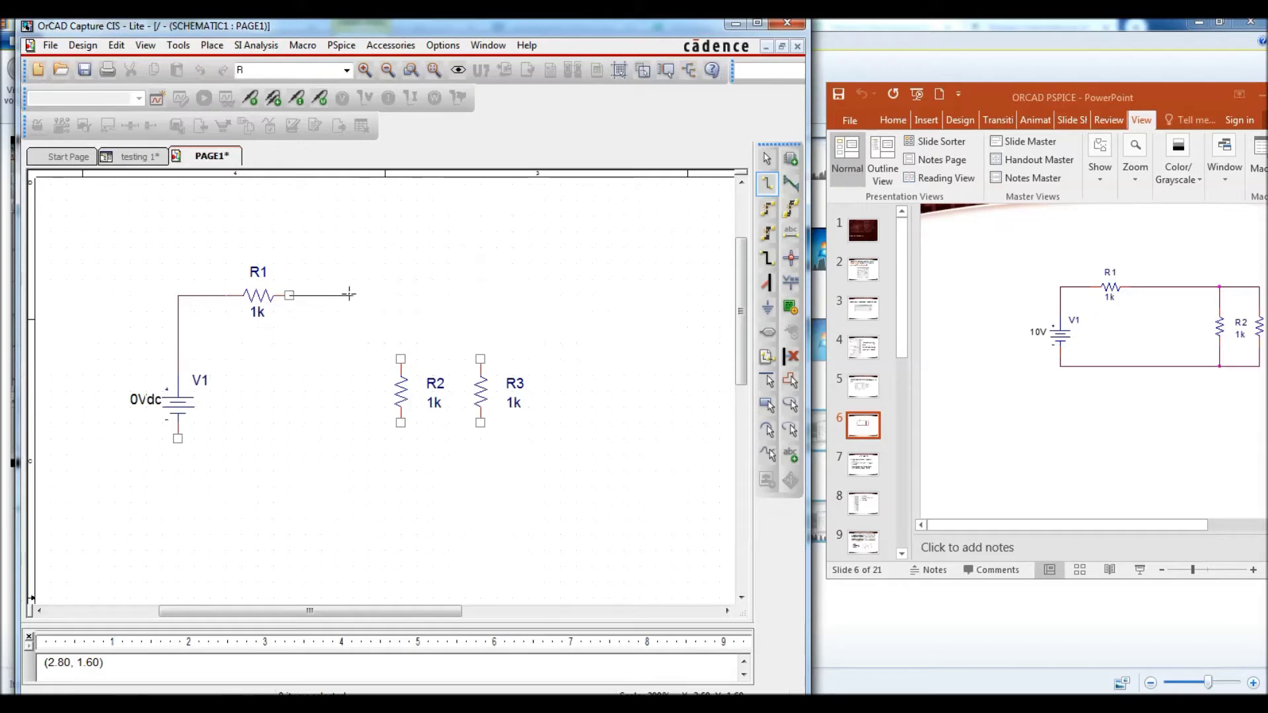
left_click(401, 358)
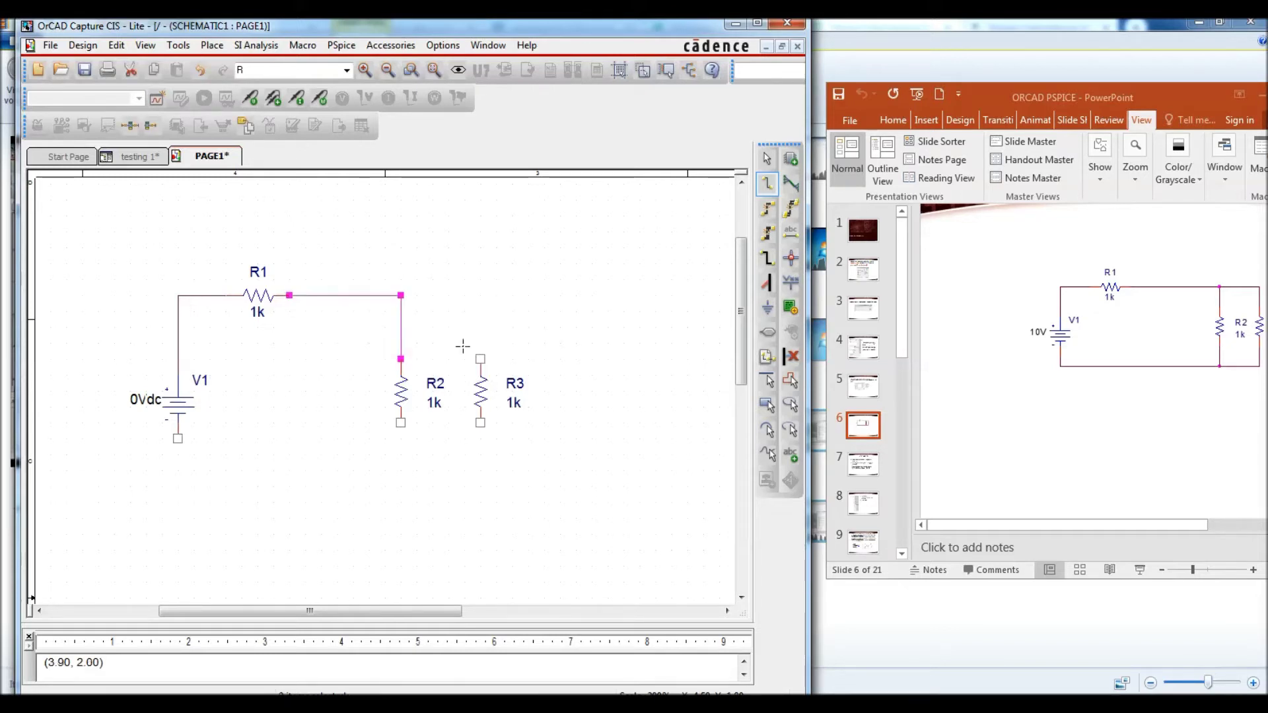
left_click(480, 359)
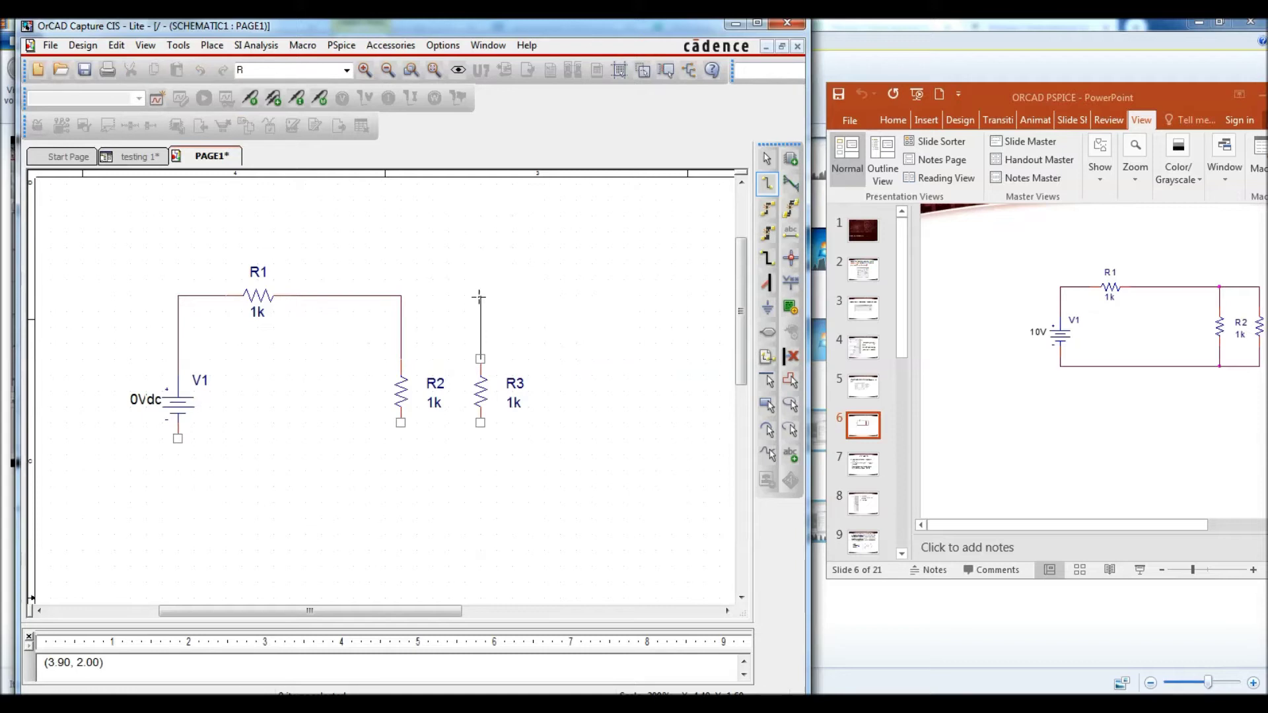
left_click(401, 295)
- Wire the bottom of R3 back to V1's negative terminal, connect the bottom of R2 to that return wire, and end wiring
left_click(480, 423)
left_click(480, 487)
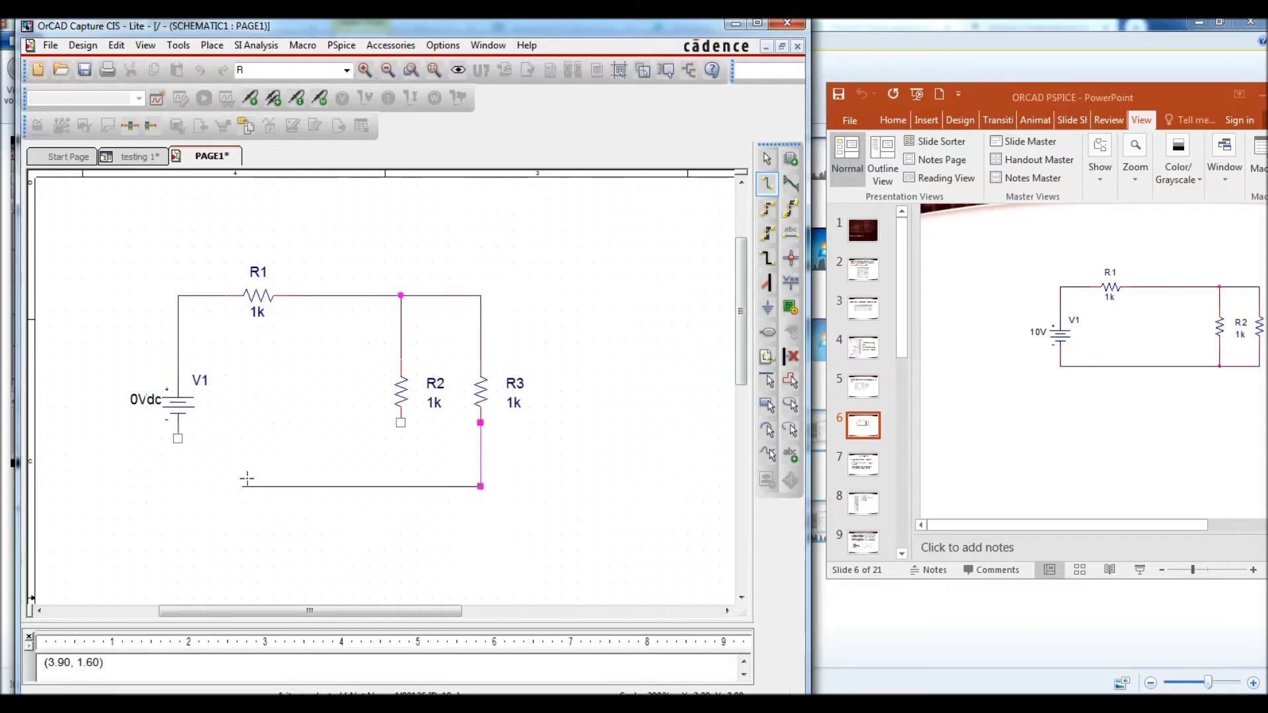
left_click(177, 438)
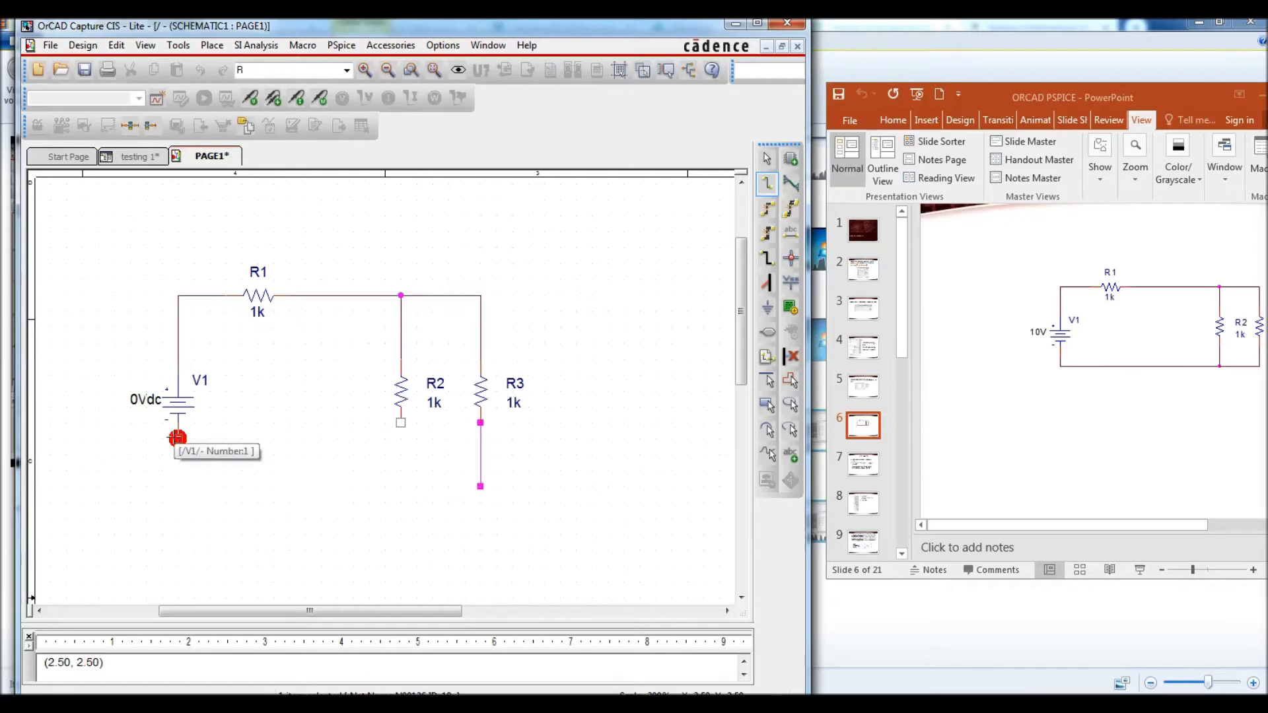
left_click(401, 423)
left_click(401, 486)
left_click(417, 546)
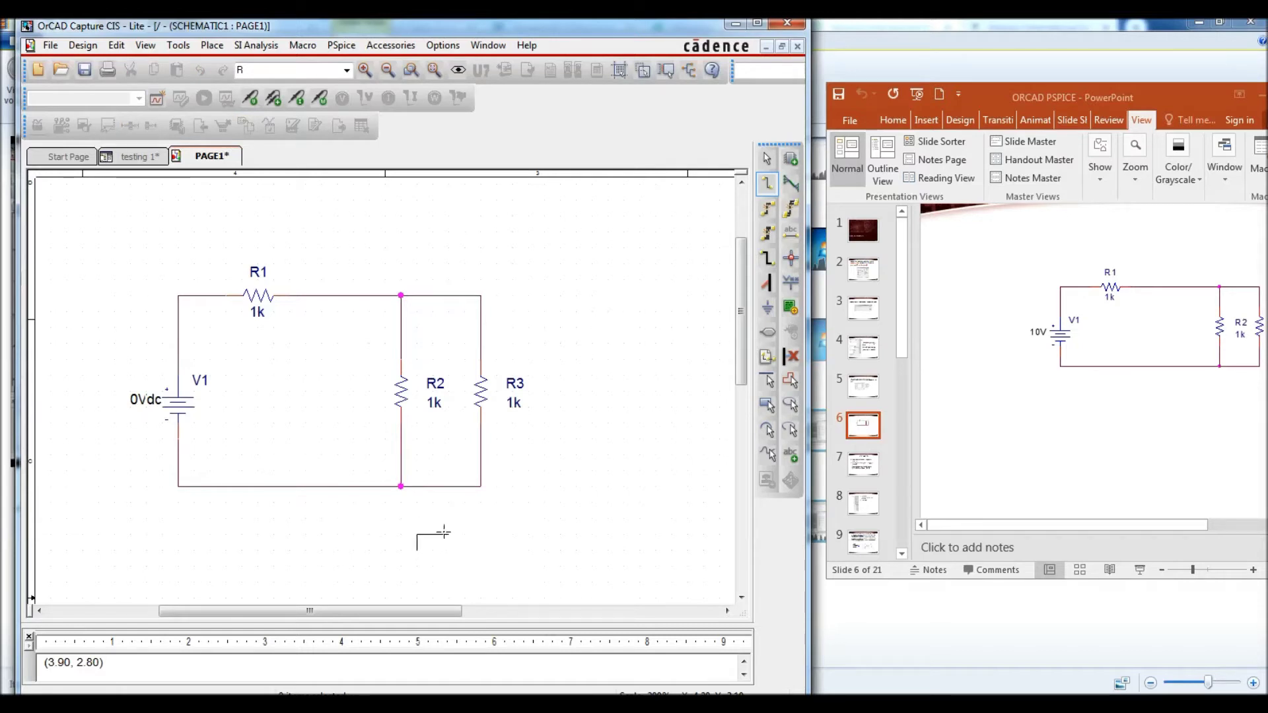
key("Escape")
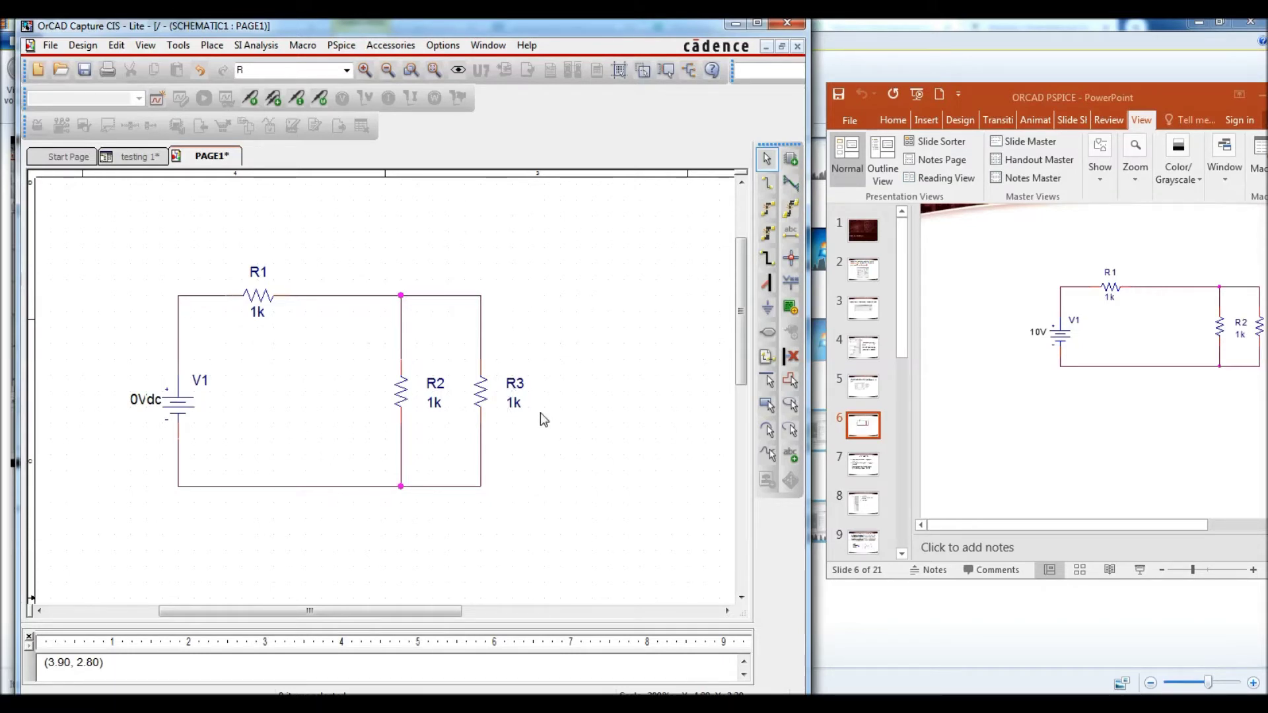
- Shift the PowerPoint reference window to show the whole circuit and set the DC value of V1 to 10V
left_click_drag(1148, 101, 1115, 103)
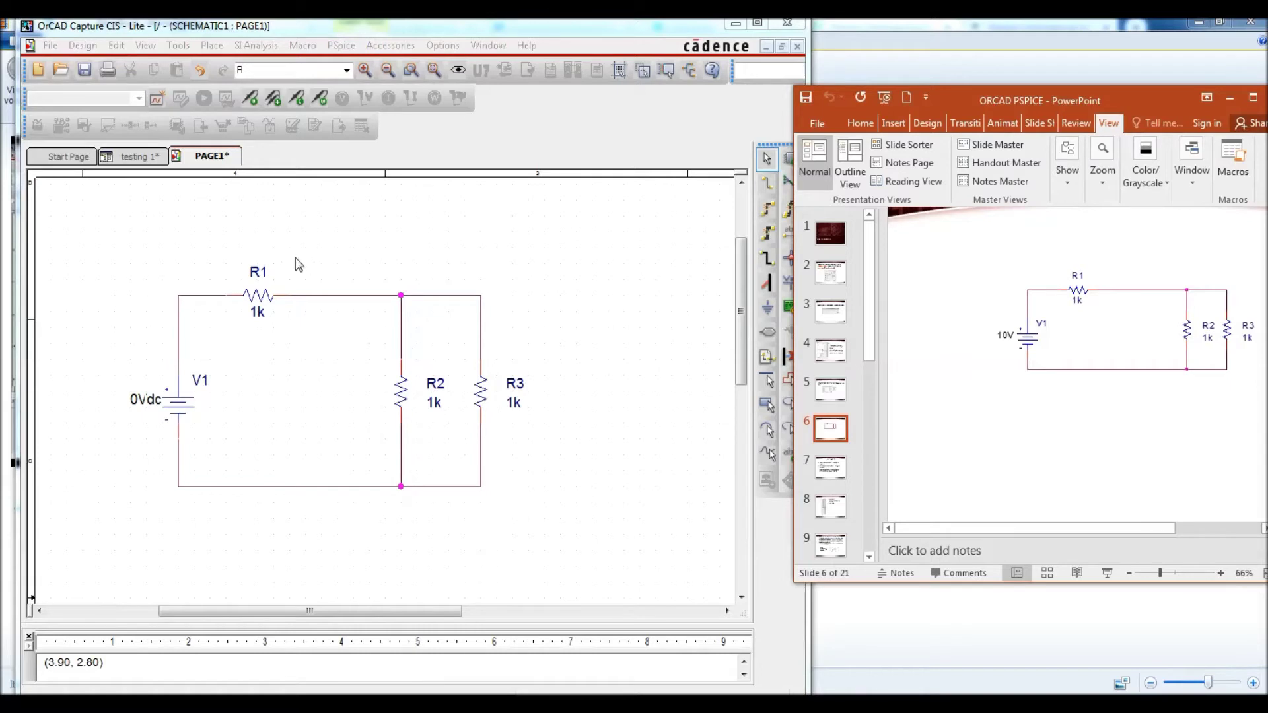
double_click(145, 400)
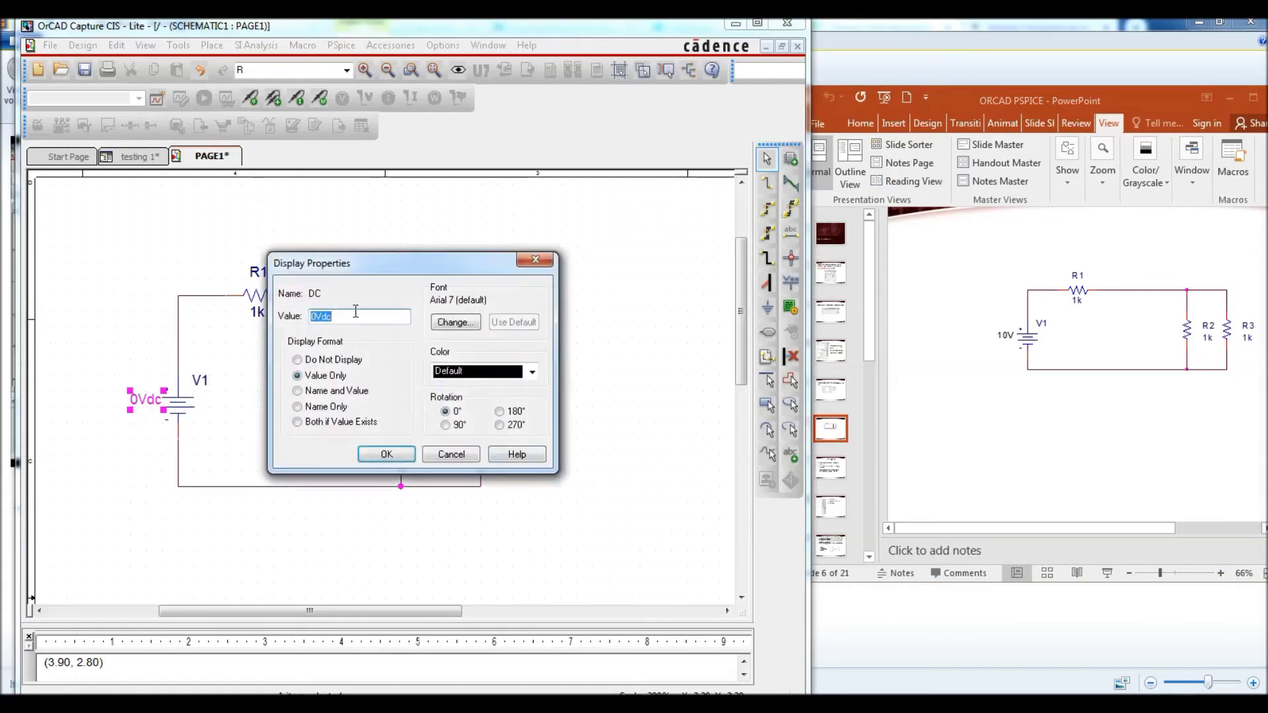
type("10")
key("BackSpace")
type("M")
left_click(362, 455)
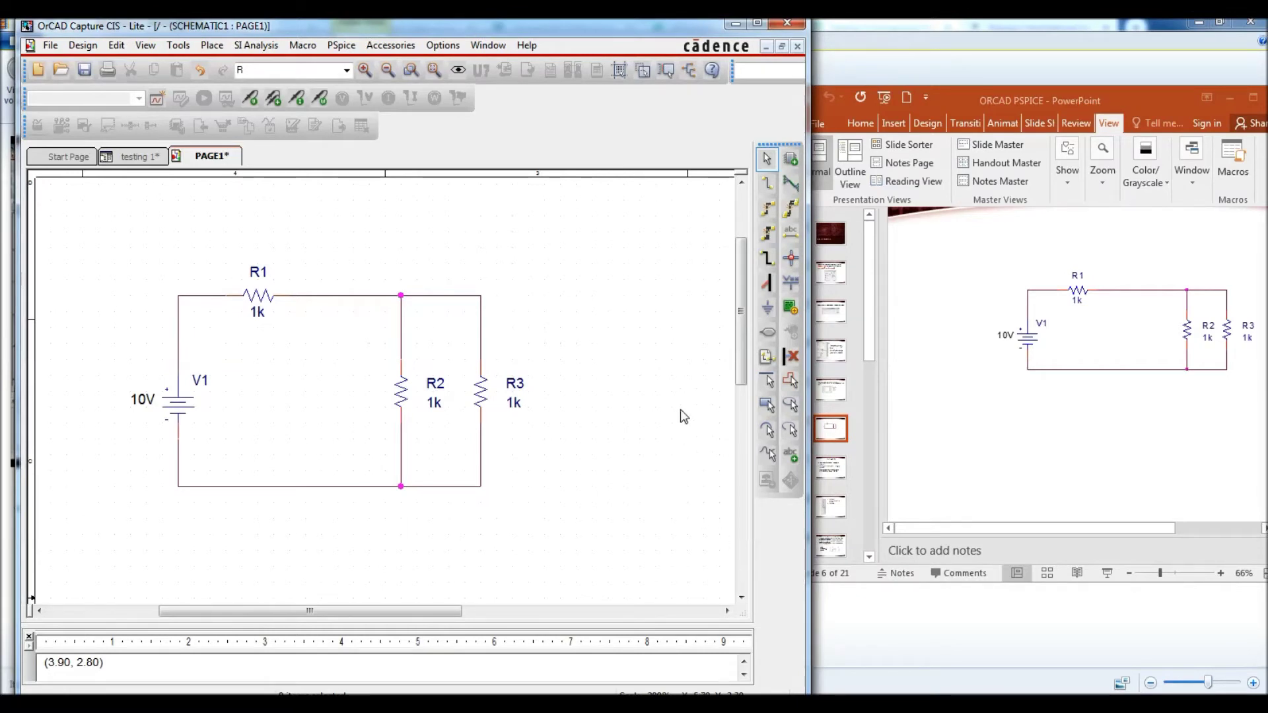
- Place the 0 ground symbol from the CAPSYM library just below the circuit's bottom wire and end the placement
left_click(770, 309)
left_click(286, 400)
left_click(286, 390)
left_click(285, 401)
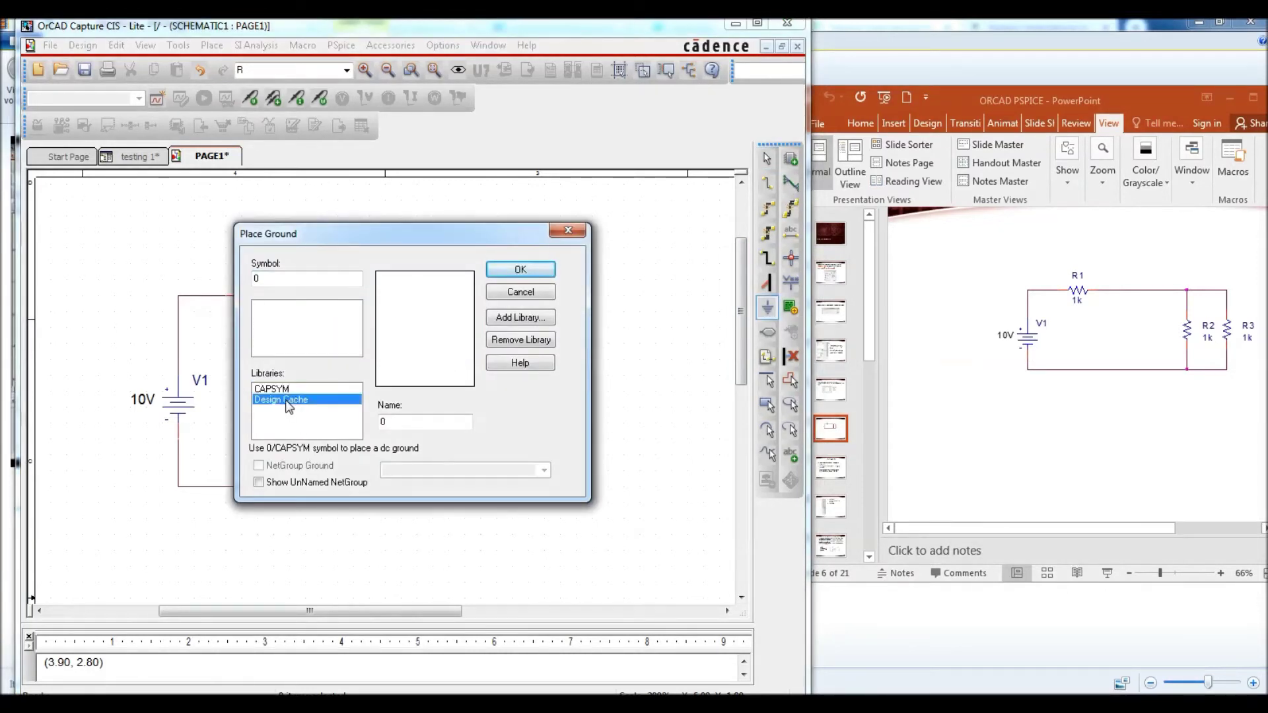
left_click(286, 389)
left_click(286, 400)
left_click(286, 389)
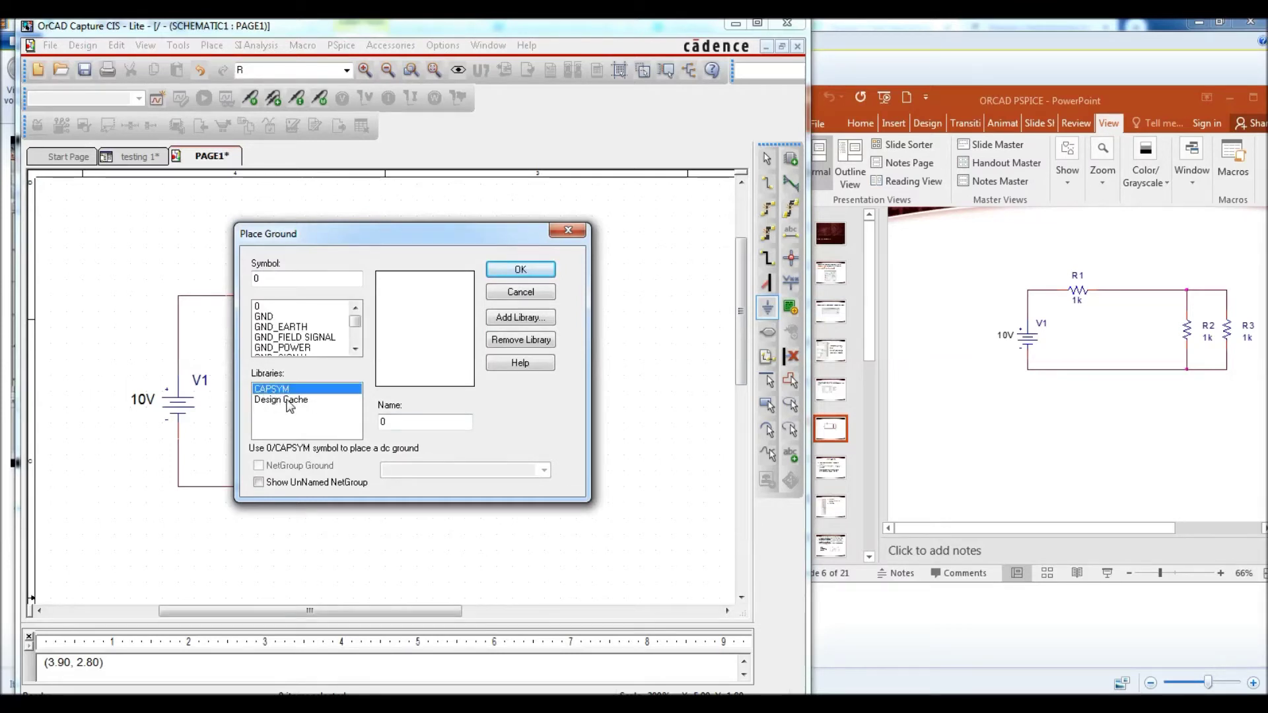
left_click(263, 307)
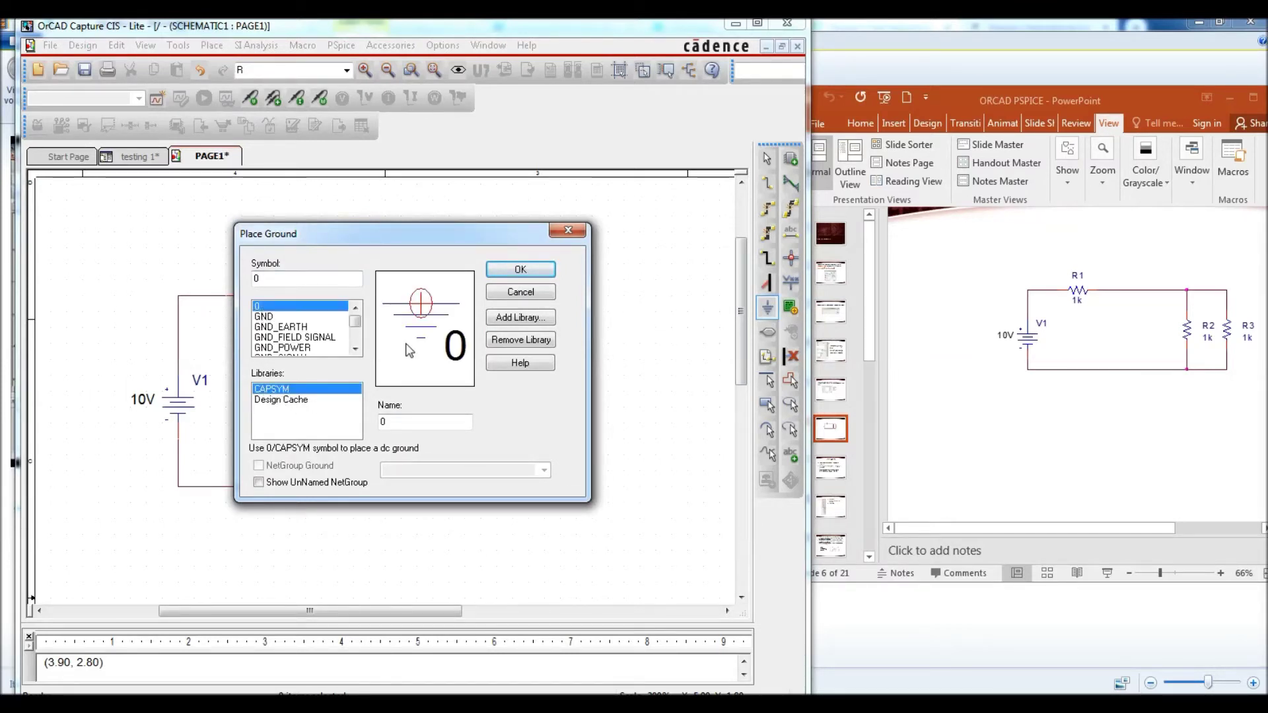
left_click(519, 272)
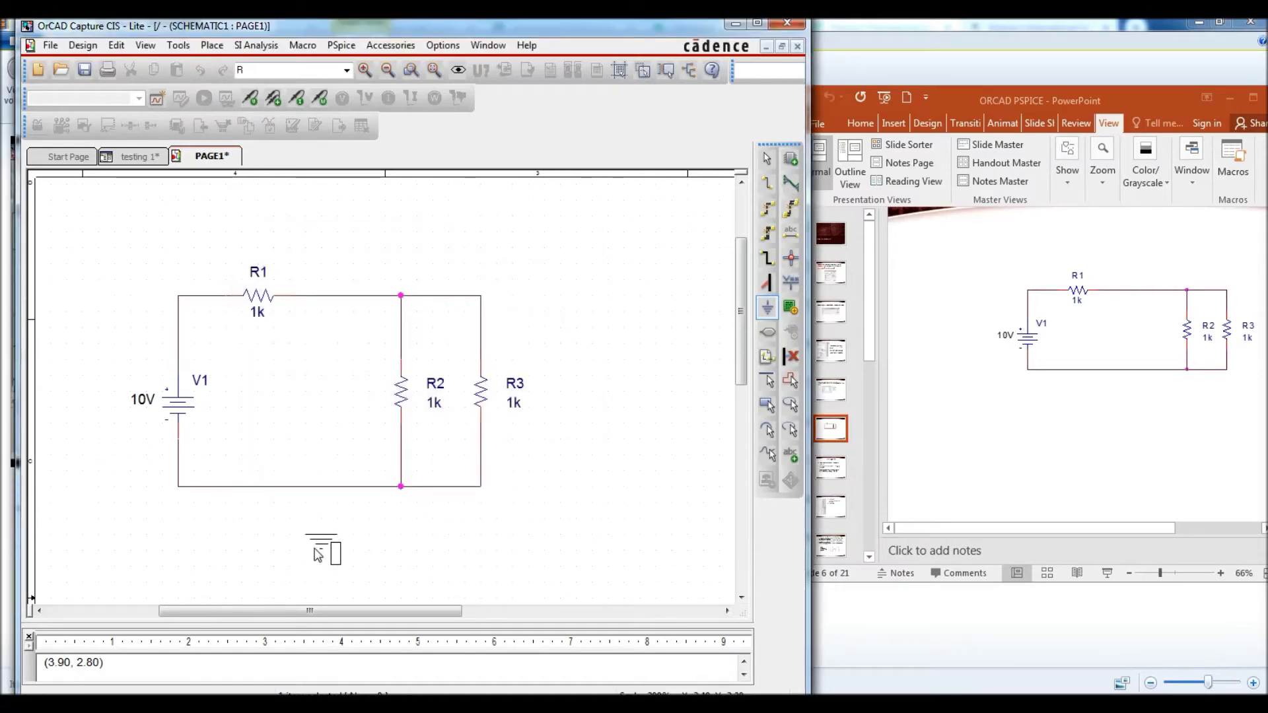
left_click(315, 529)
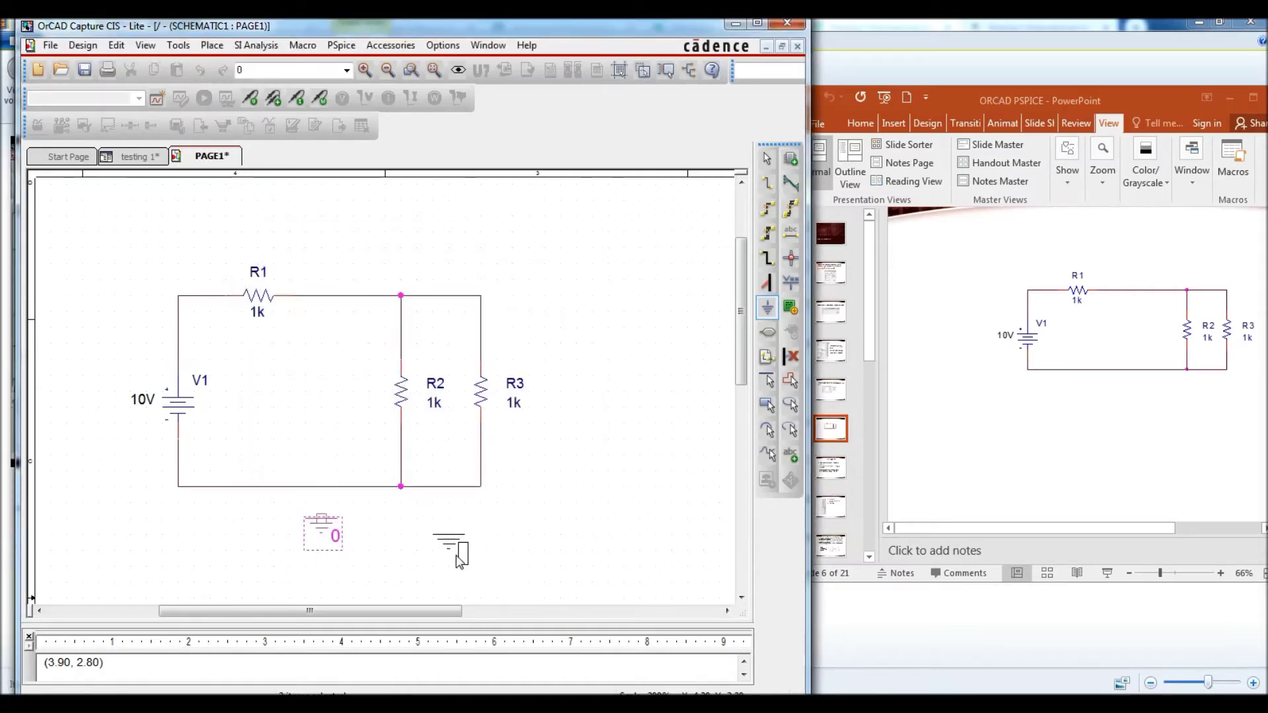
key("Escape")
- Wire the ground symbol up to the circuit's bottom wire and end wiring
left_click(767, 183)
left_click(321, 518)
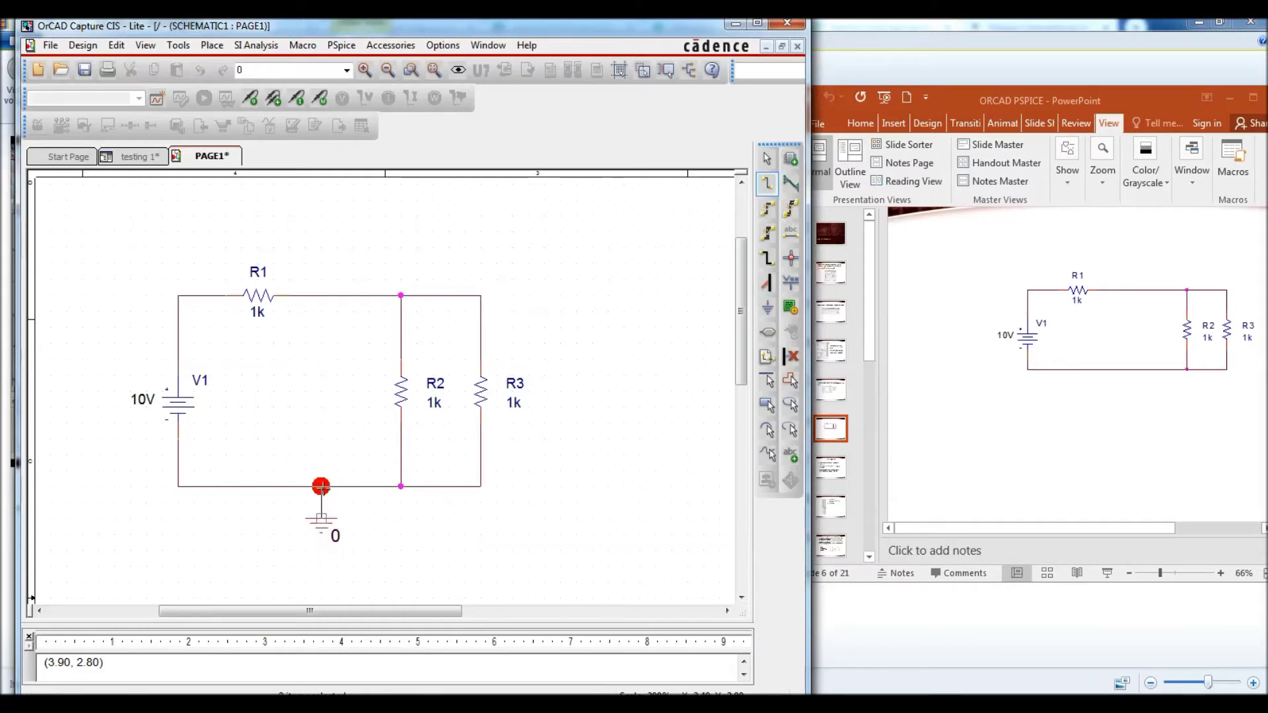
left_click(320, 486)
key("Escape")
left_click(417, 534)
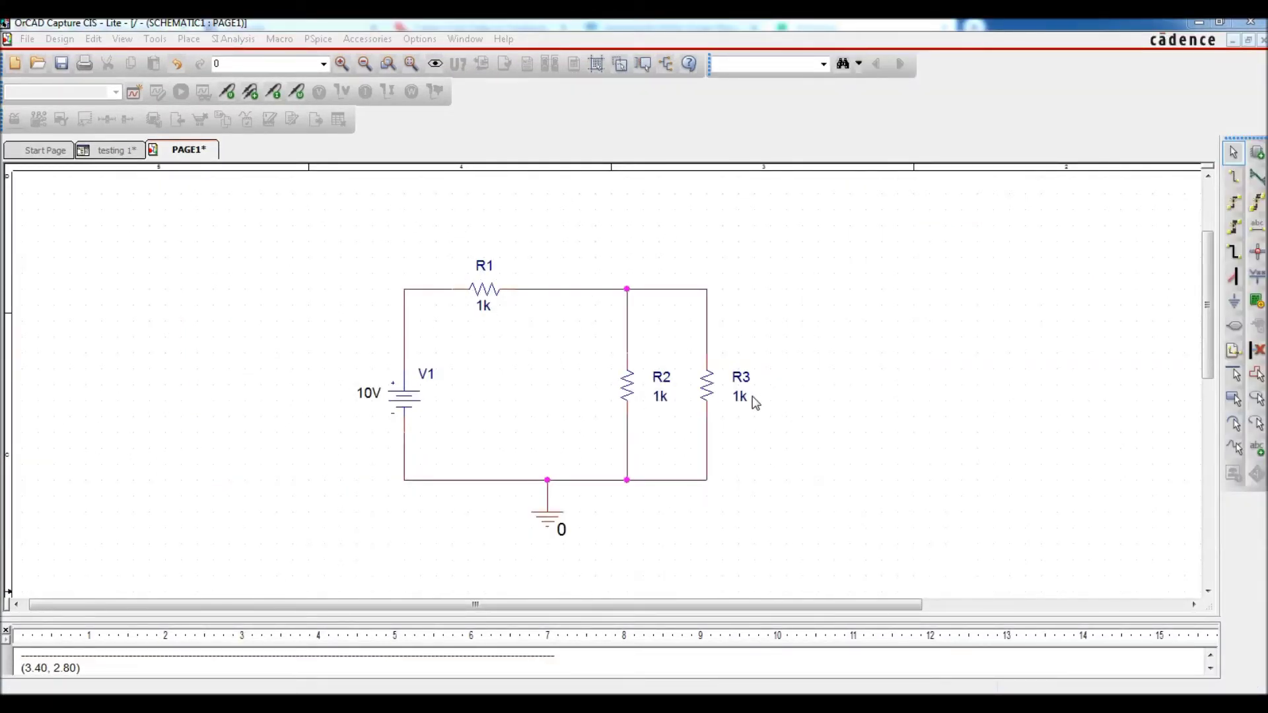
double_click(662, 398)
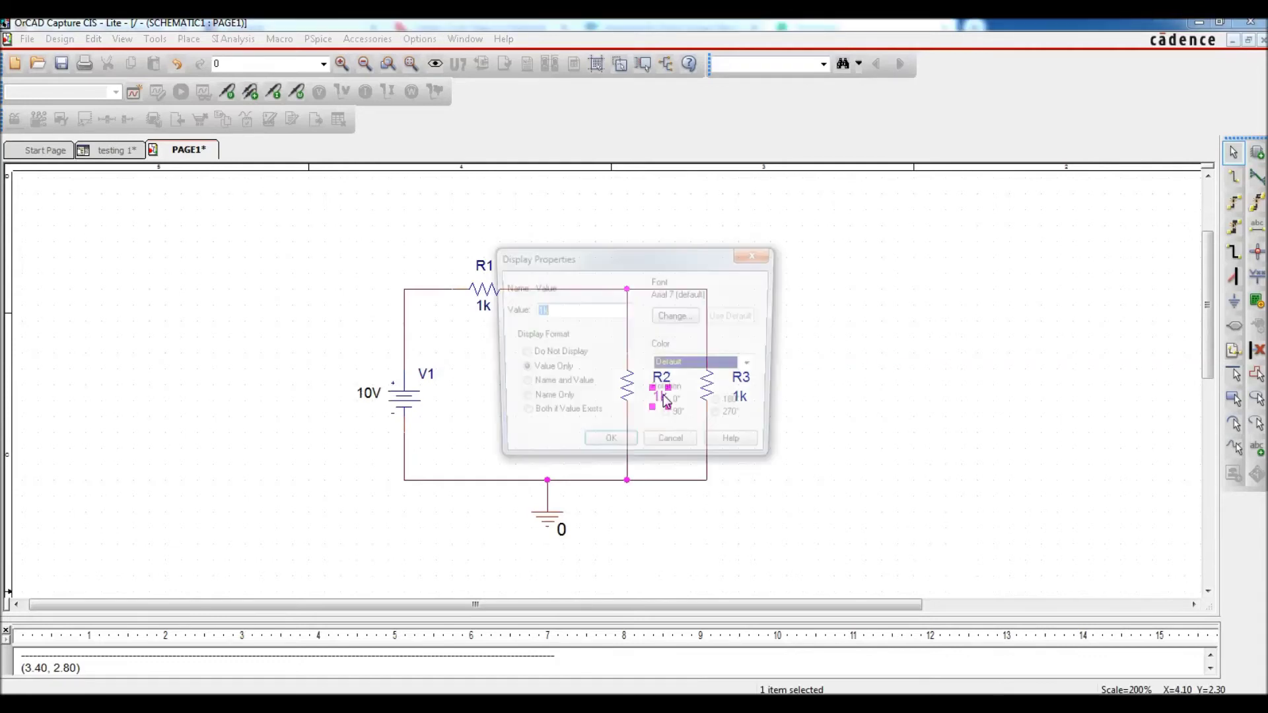
left_click(545, 312)
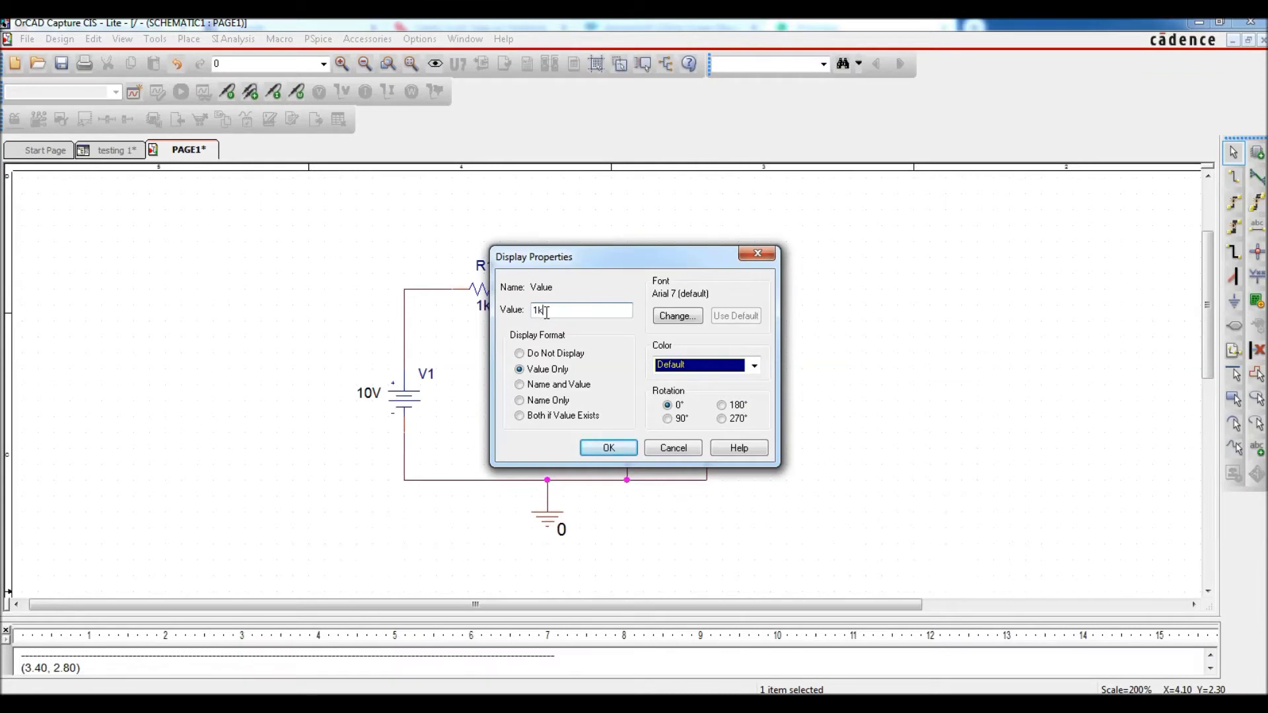
left_click_drag(545, 311, 531, 315)
key("BackSpace")
key("BackSpace")
type("0.")
left_click(675, 447)
left_click(773, 412)
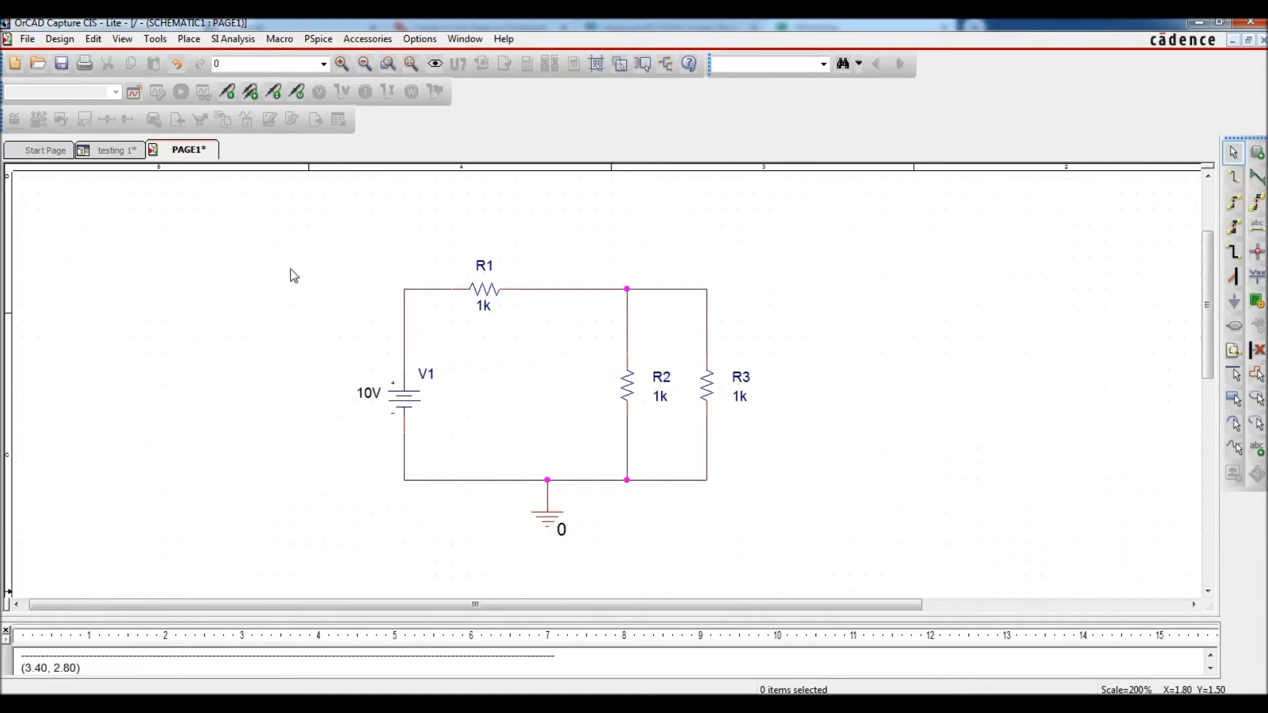
- Create a PSpice simulation profile named testing1sim and accept its Time Domain (Transient) settings with a 1000ns run time
left_click(318, 41)
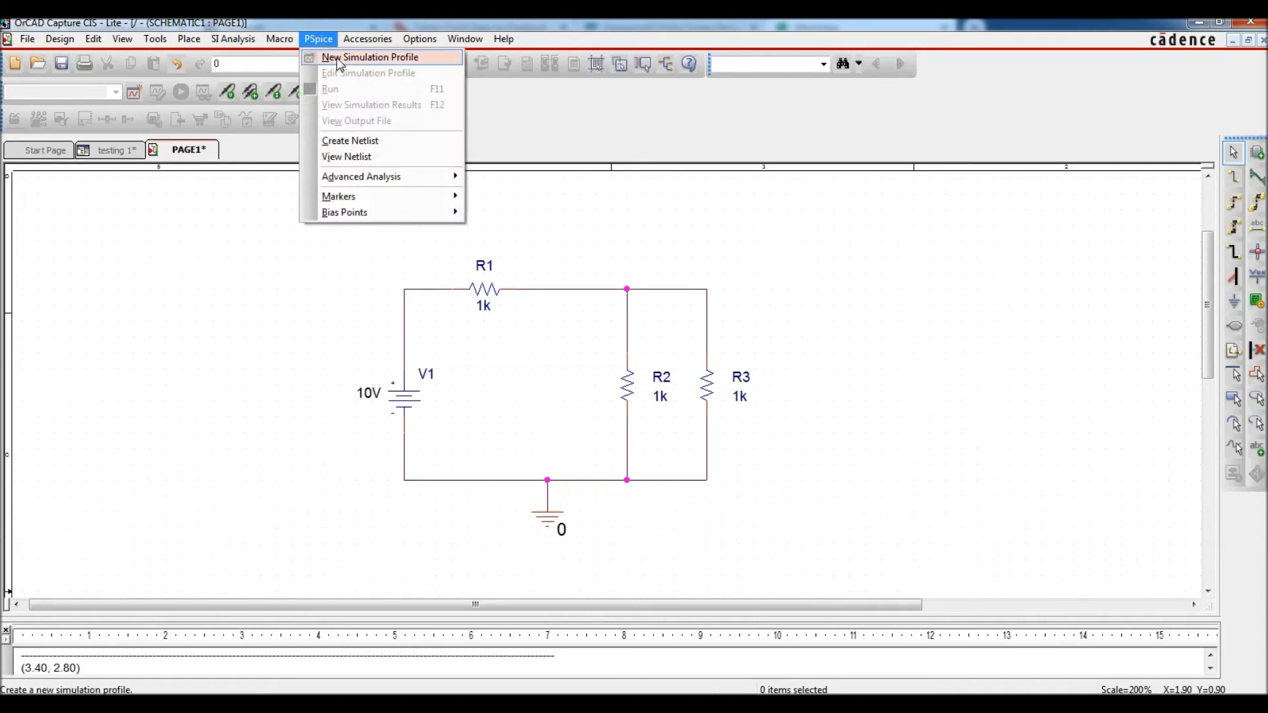
left_click(334, 57)
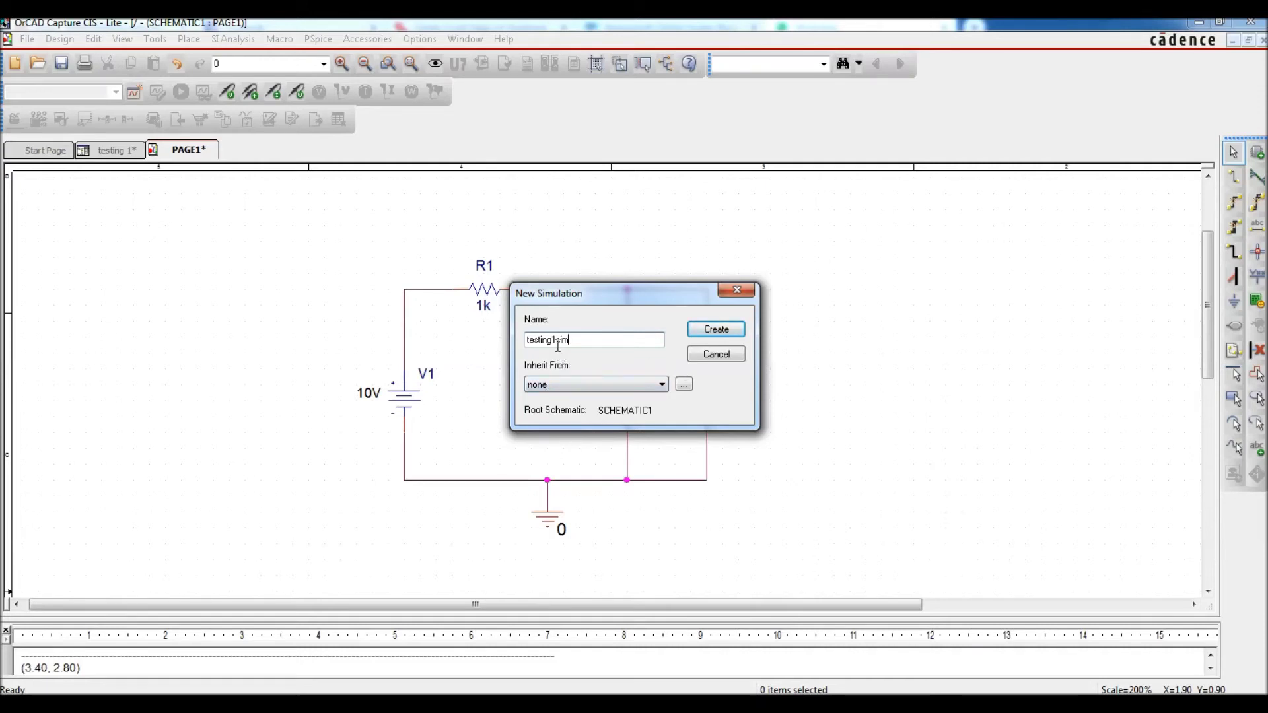
left_click(715, 330)
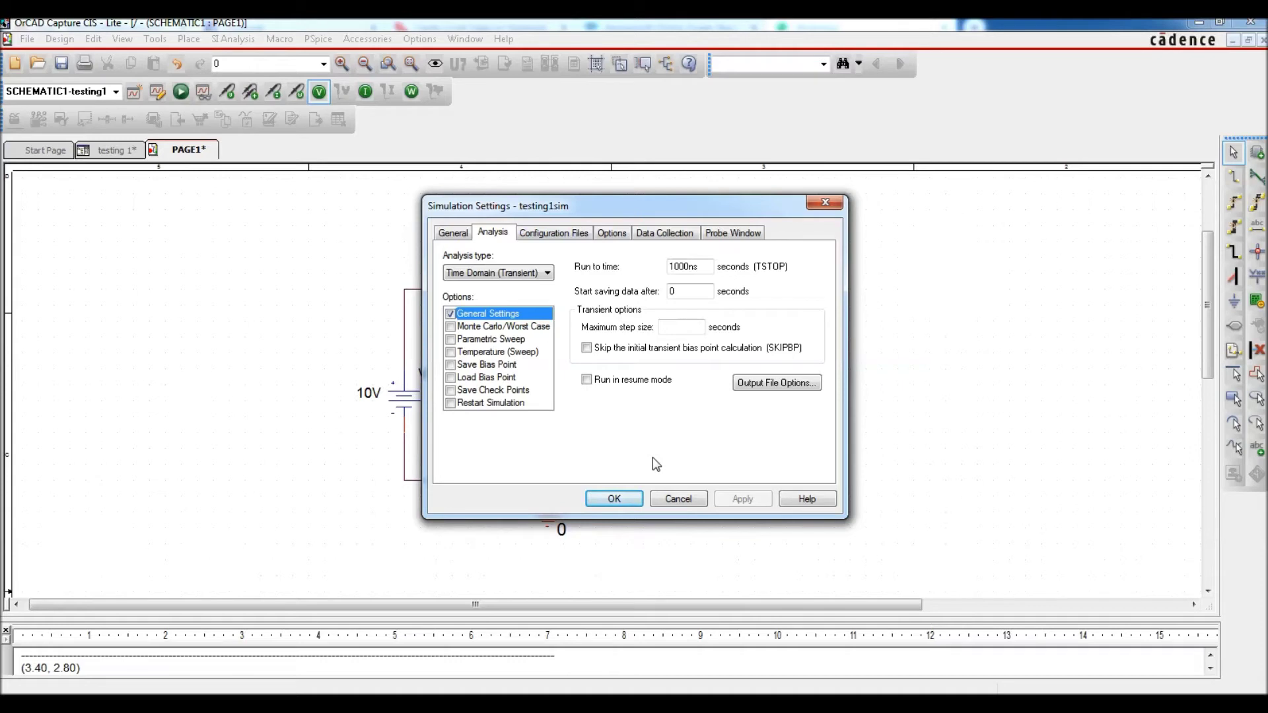
left_click(611, 499)
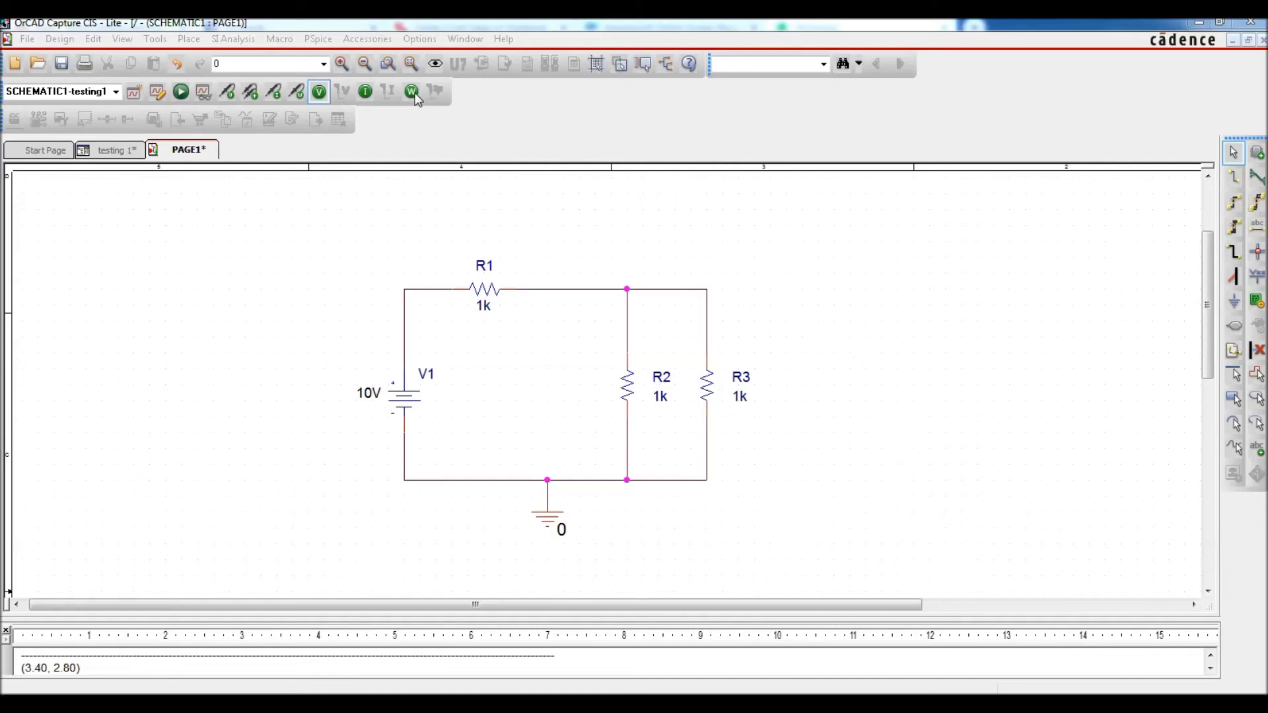
- Toggle the bias voltage and bias current displays off and on, leaving both enabled for the schematic
left_click(347, 326)
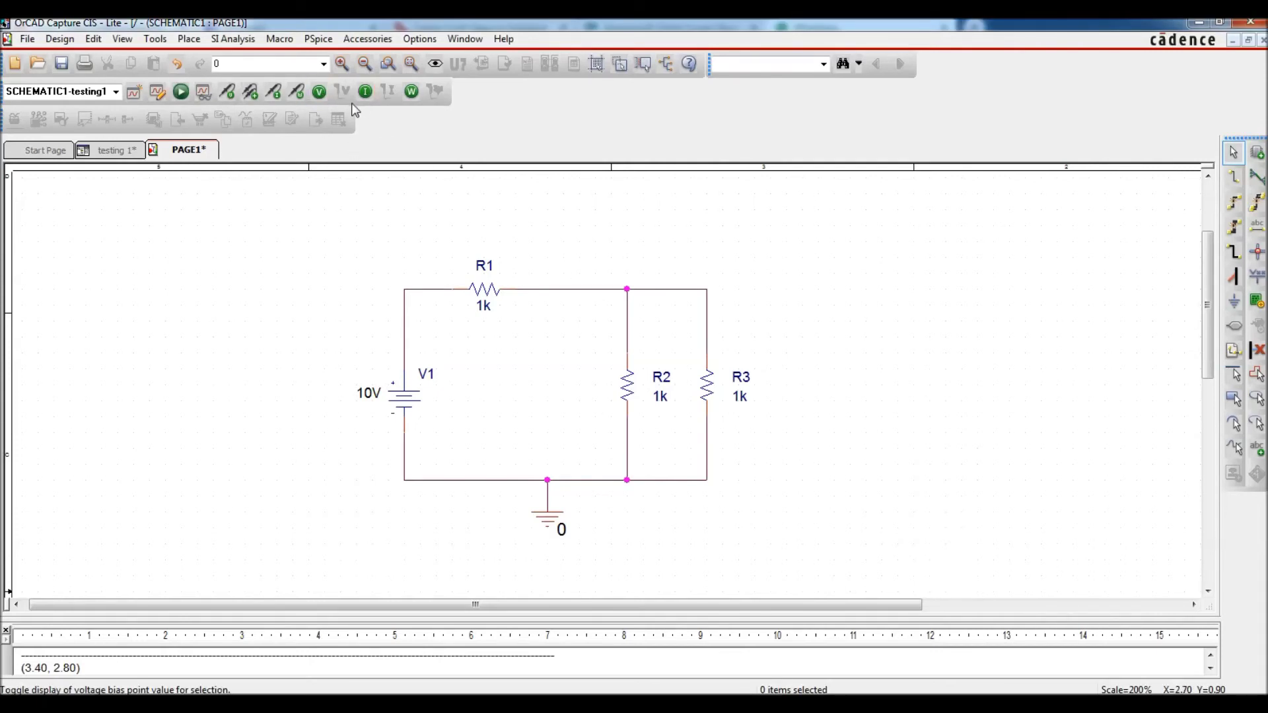
left_click(320, 99)
left_click(372, 93)
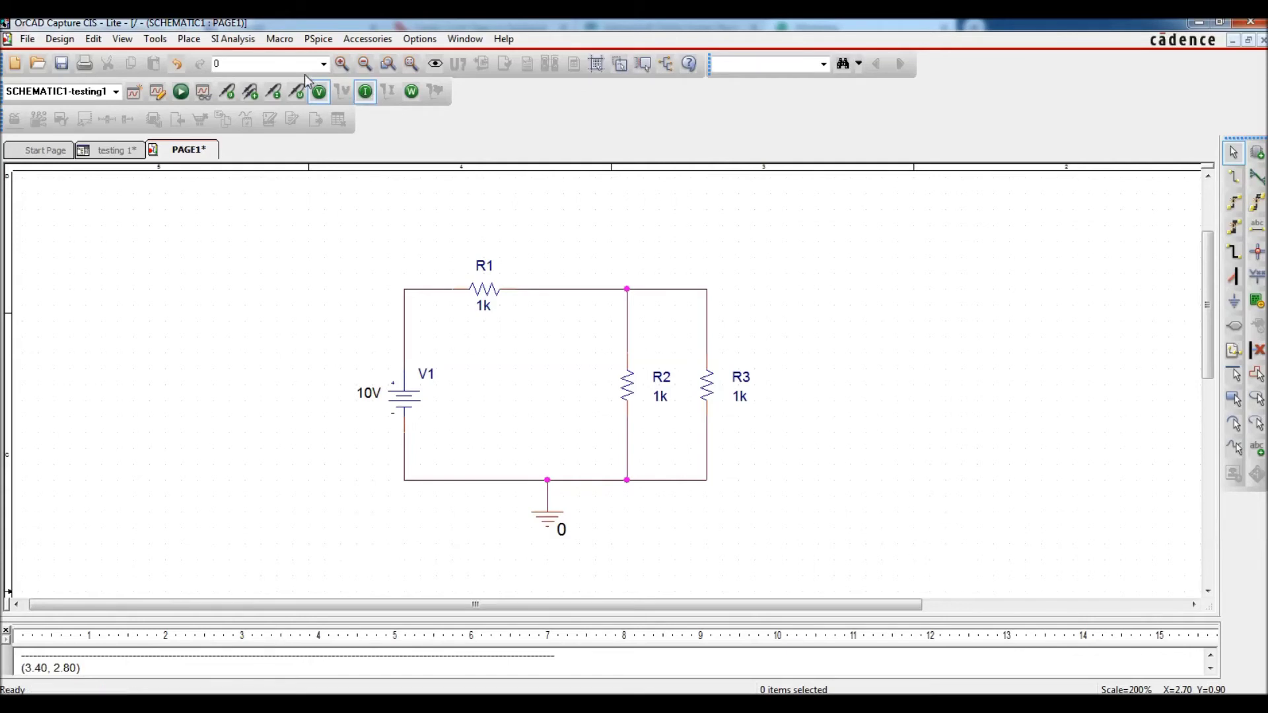
left_click(319, 91)
left_click(365, 91)
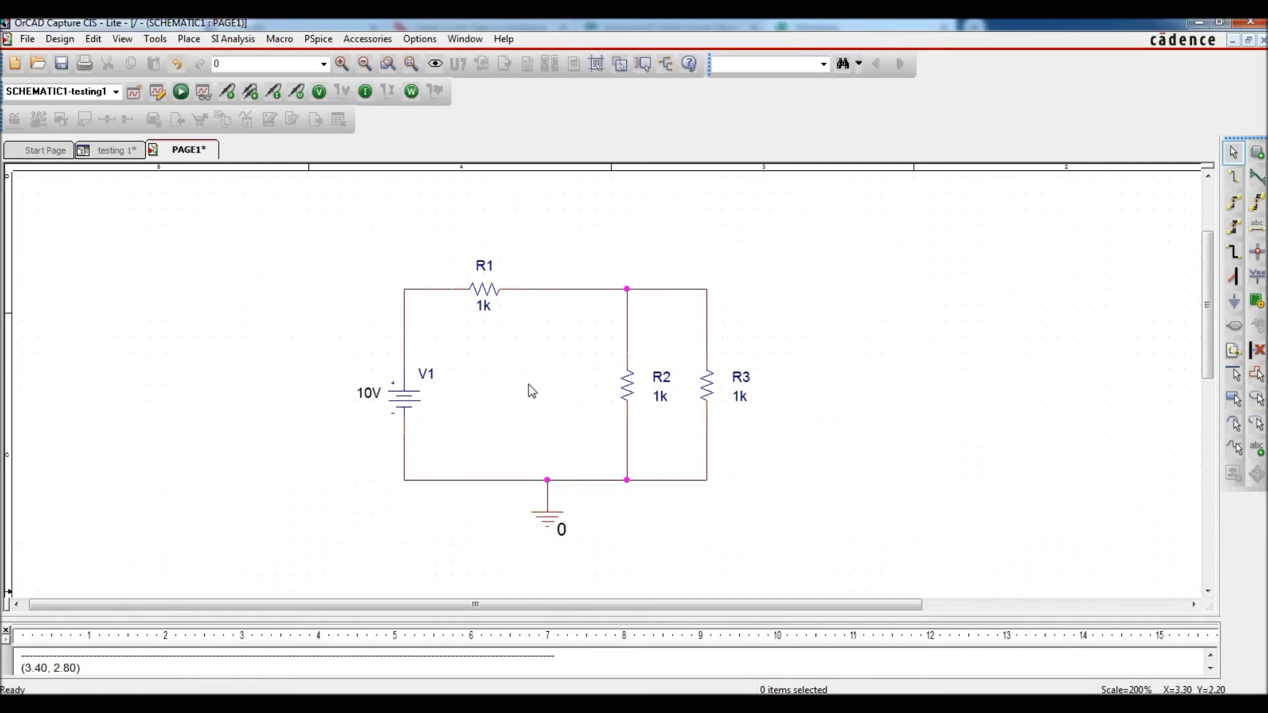
left_click(319, 92)
left_click(366, 92)
left_click(321, 94)
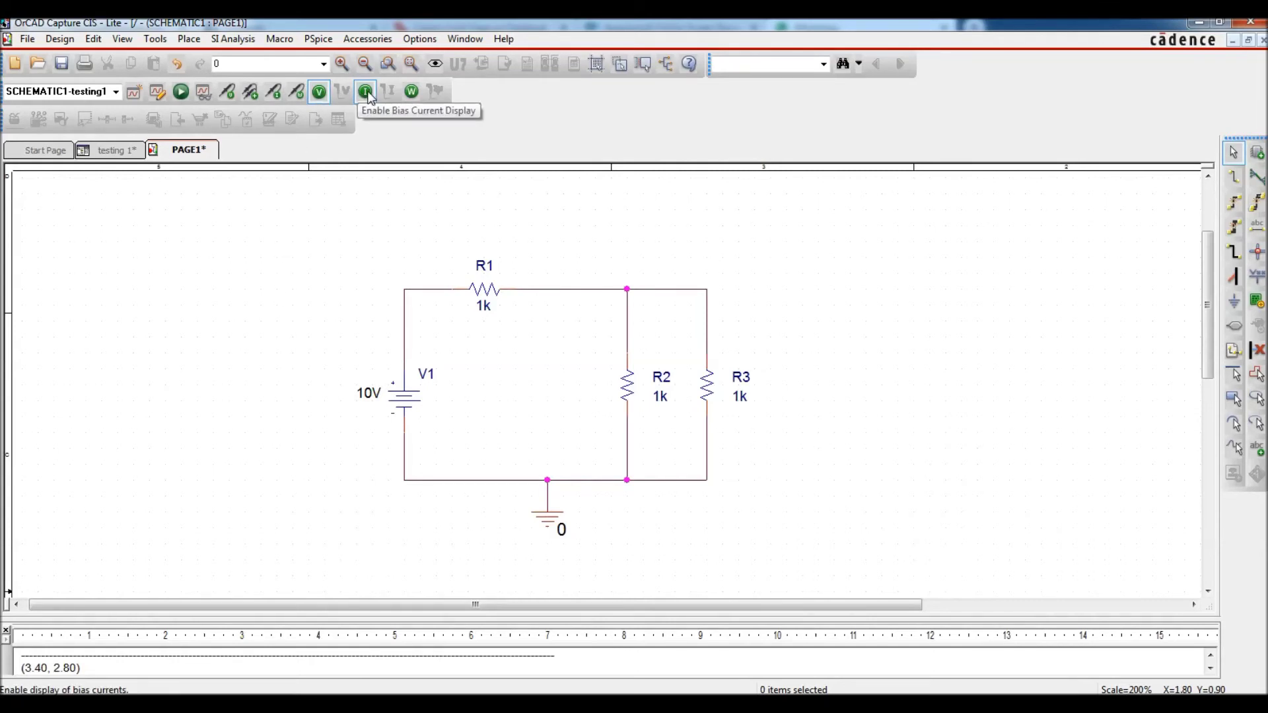
left_click(366, 92)
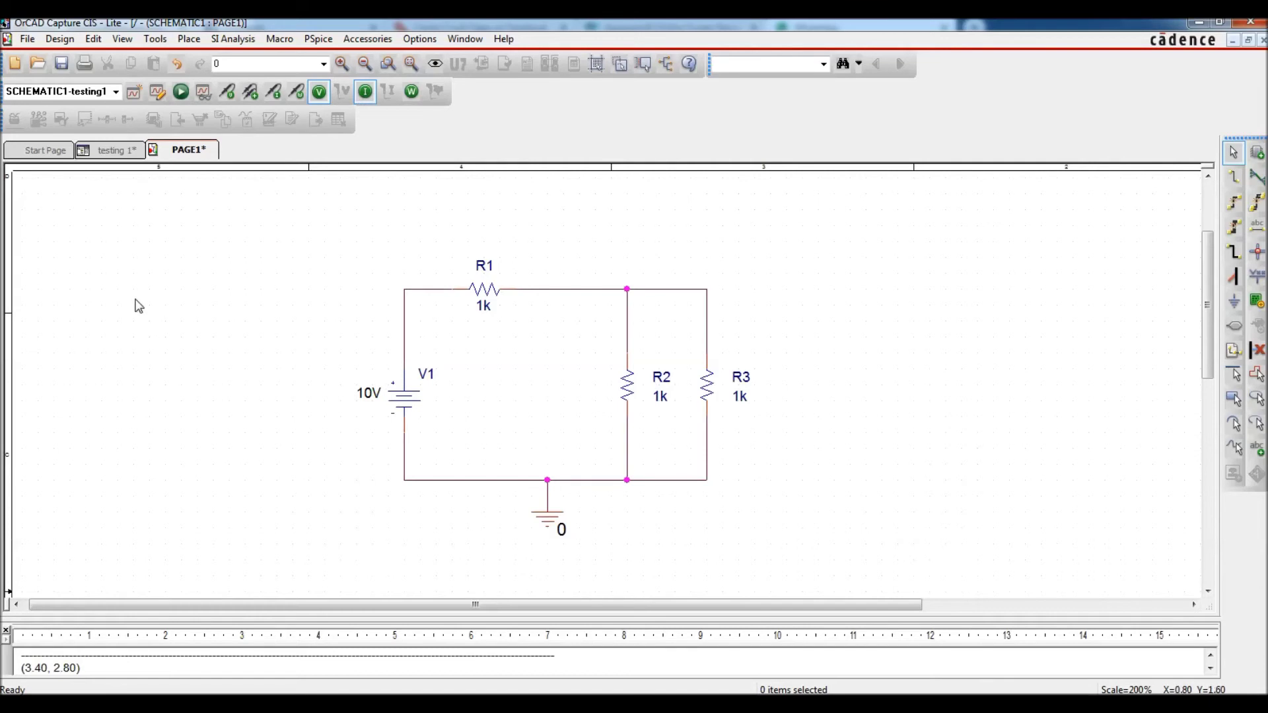
- Run the PSpice simulation, delete the ground symbol below the bottom wire, and rerun the simulation without it
left_click(180, 92)
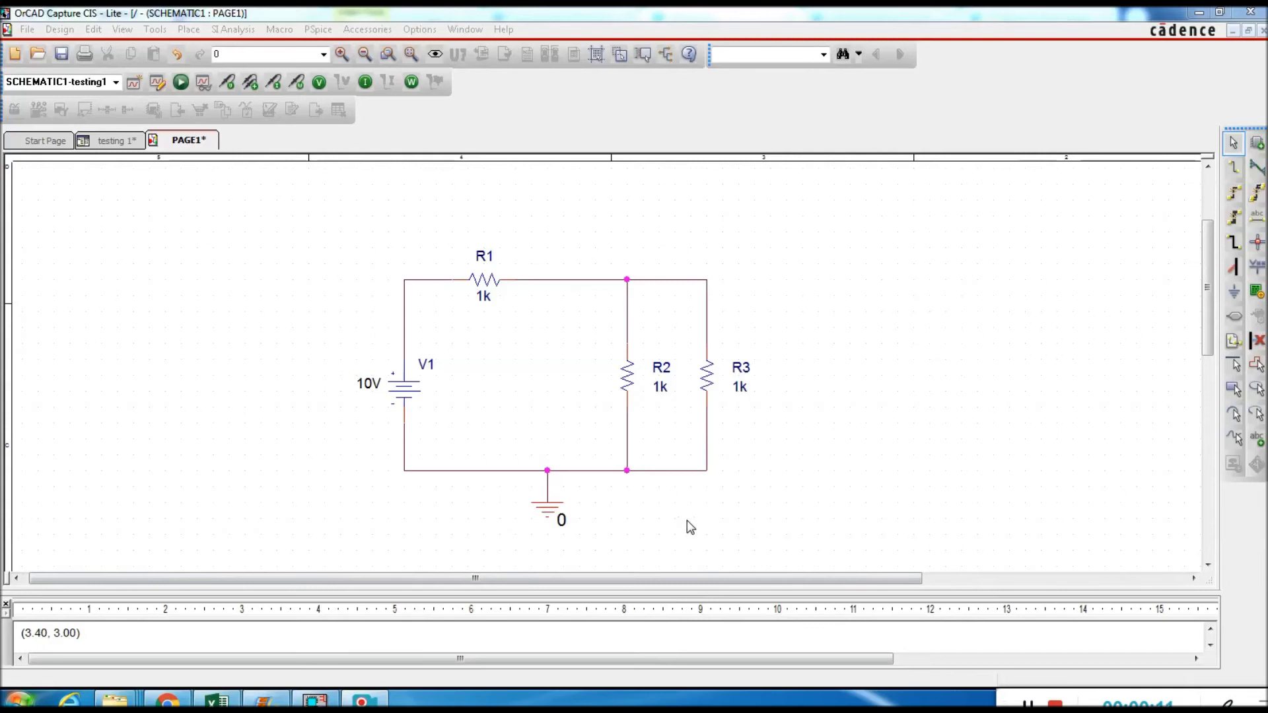
left_click(550, 513)
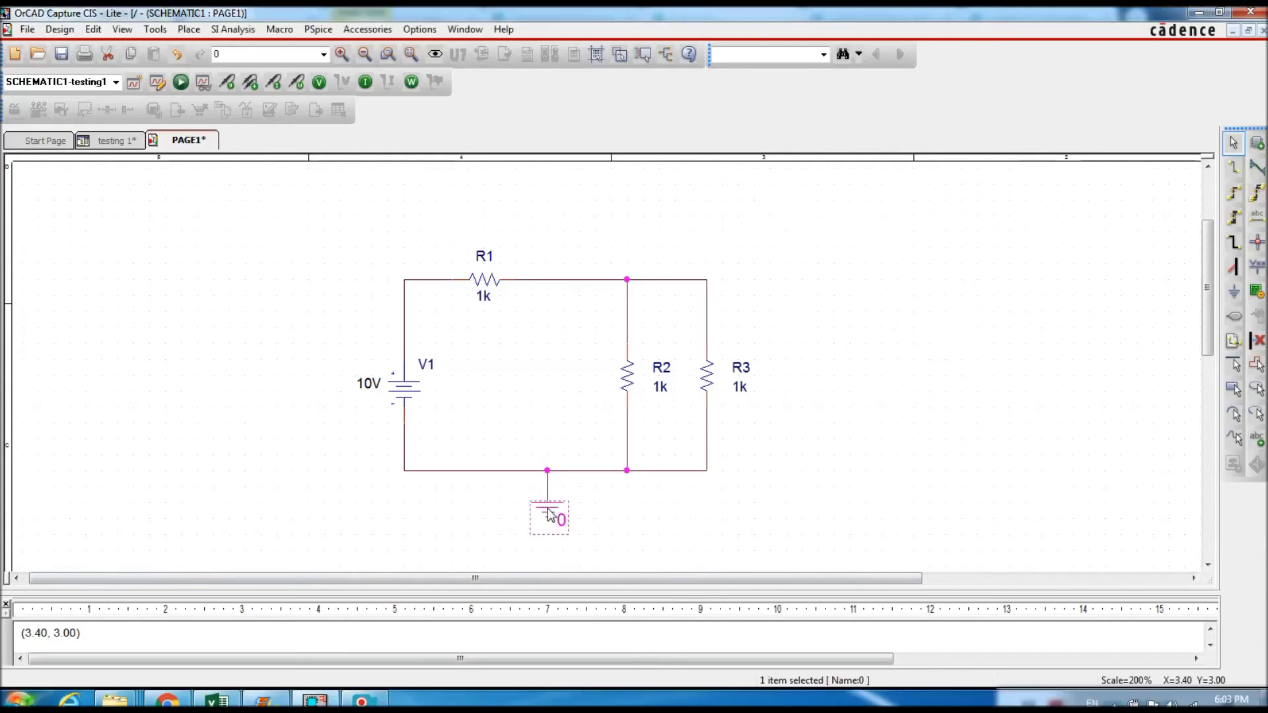
key("Delete")
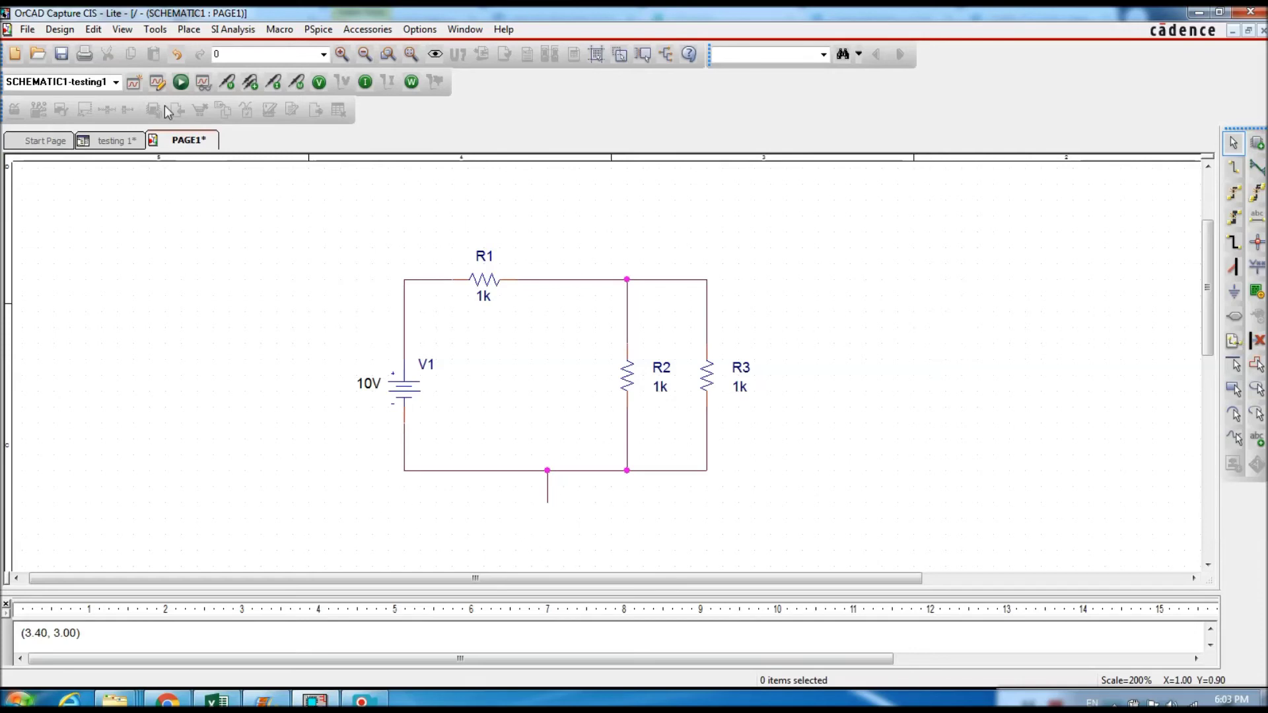
left_click(180, 82)
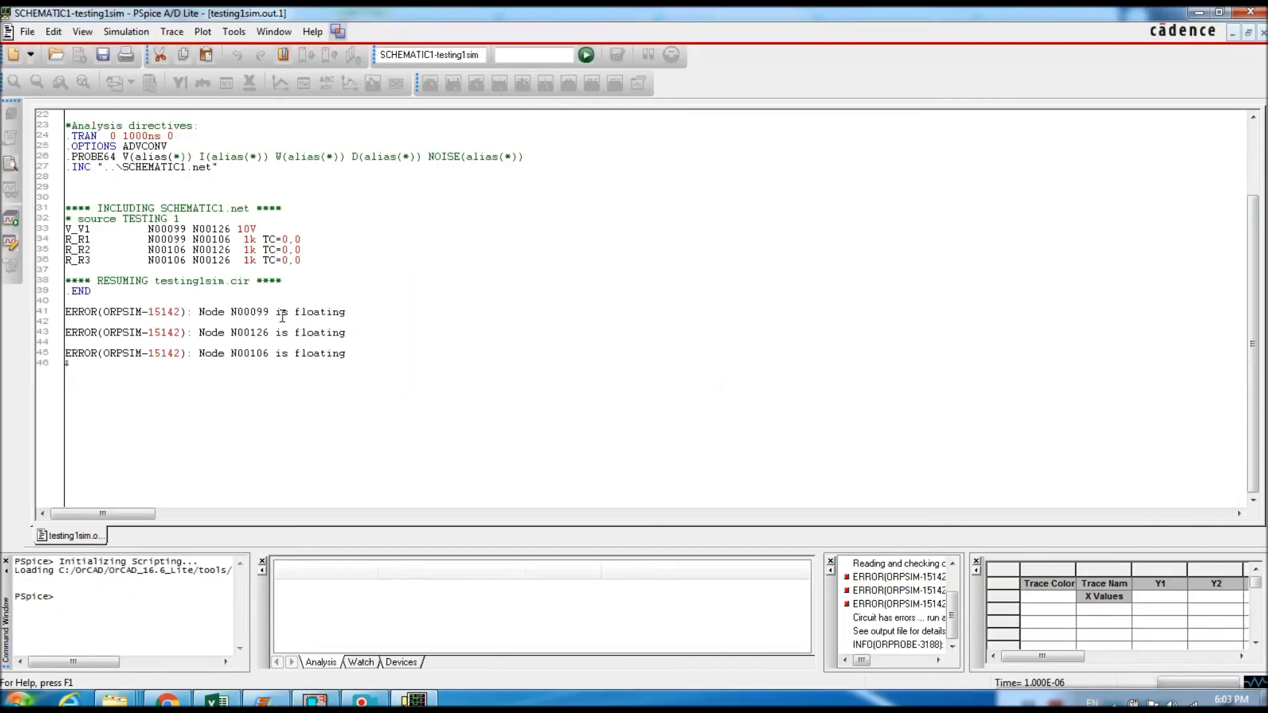
- Examine the node errors in the PSpice output file against the schematic's nodes, and close the output window
double_click(250, 312)
left_click(1199, 13)
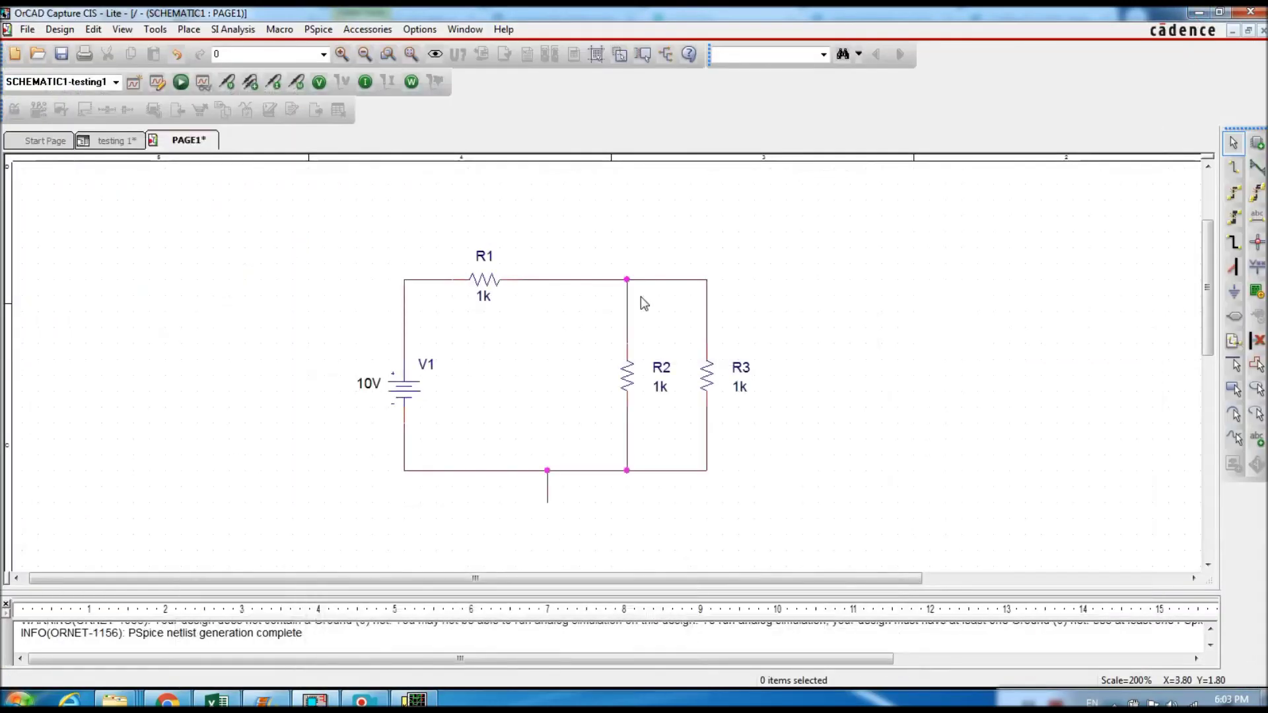
mouse_move(550, 474)
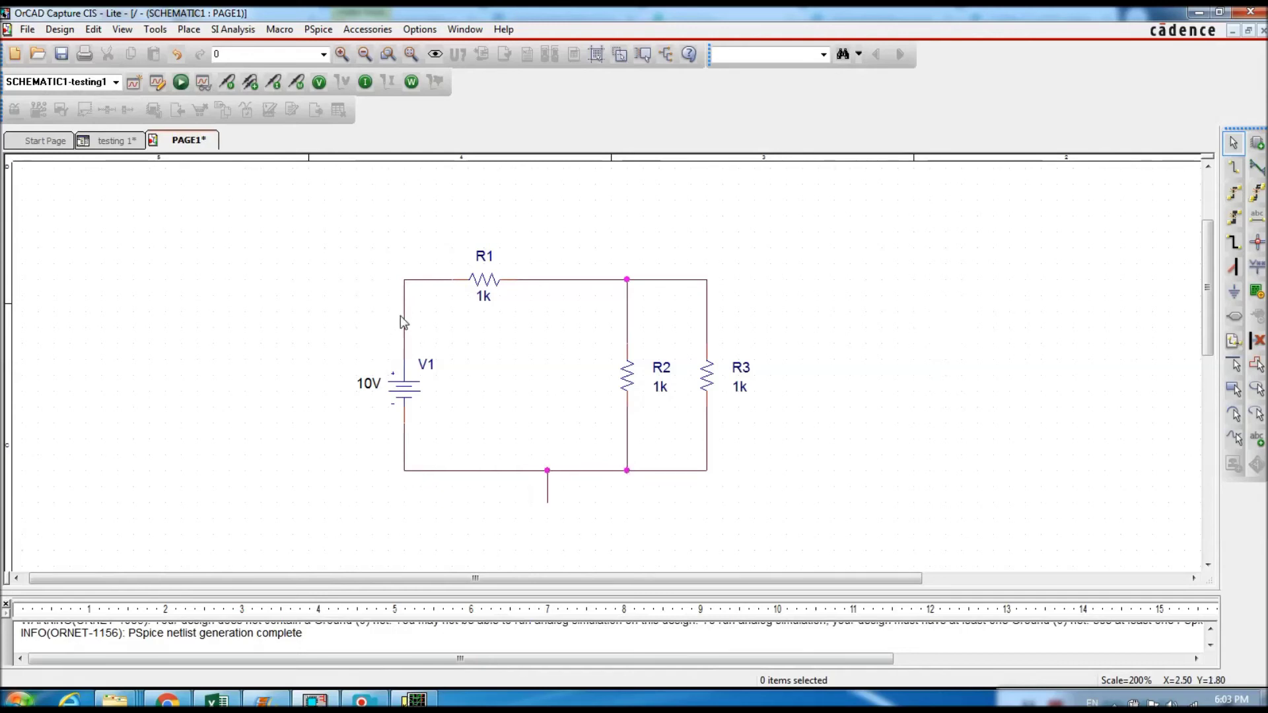
mouse_move(405, 284)
mouse_move(628, 471)
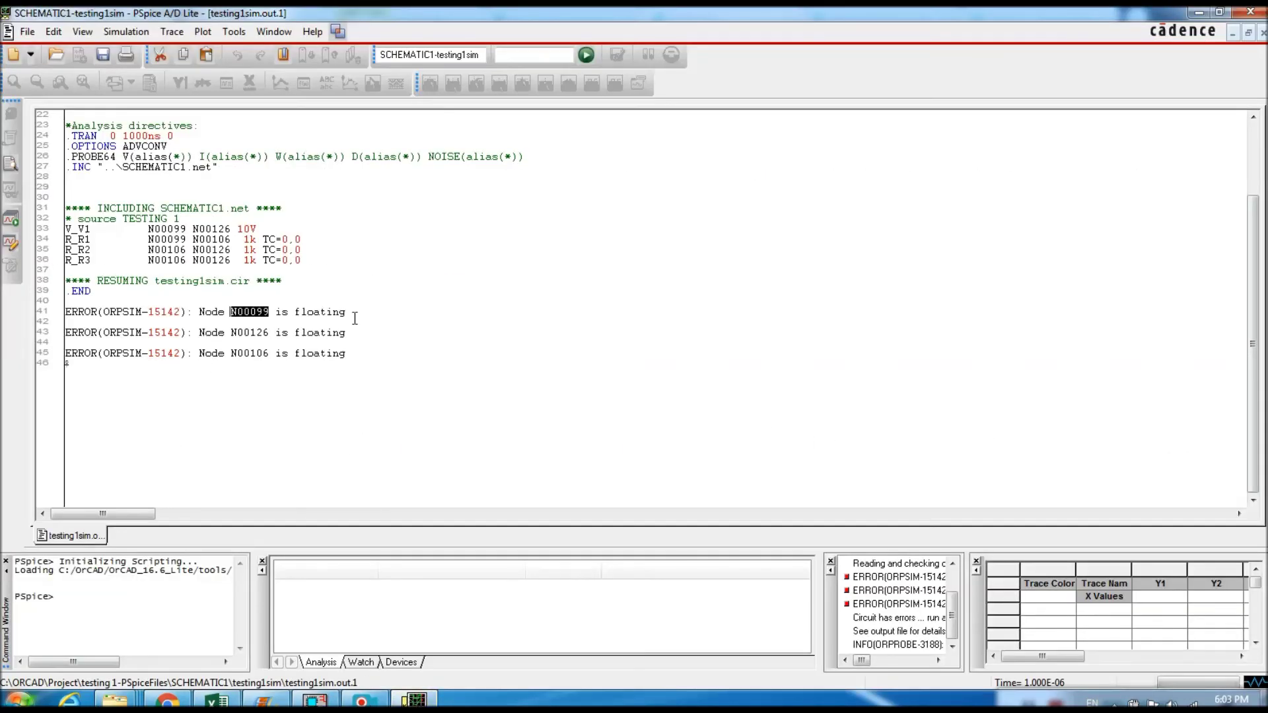
left_click(355, 316)
left_click_drag(251, 333, 269, 355)
left_click_drag(251, 333, 285, 333)
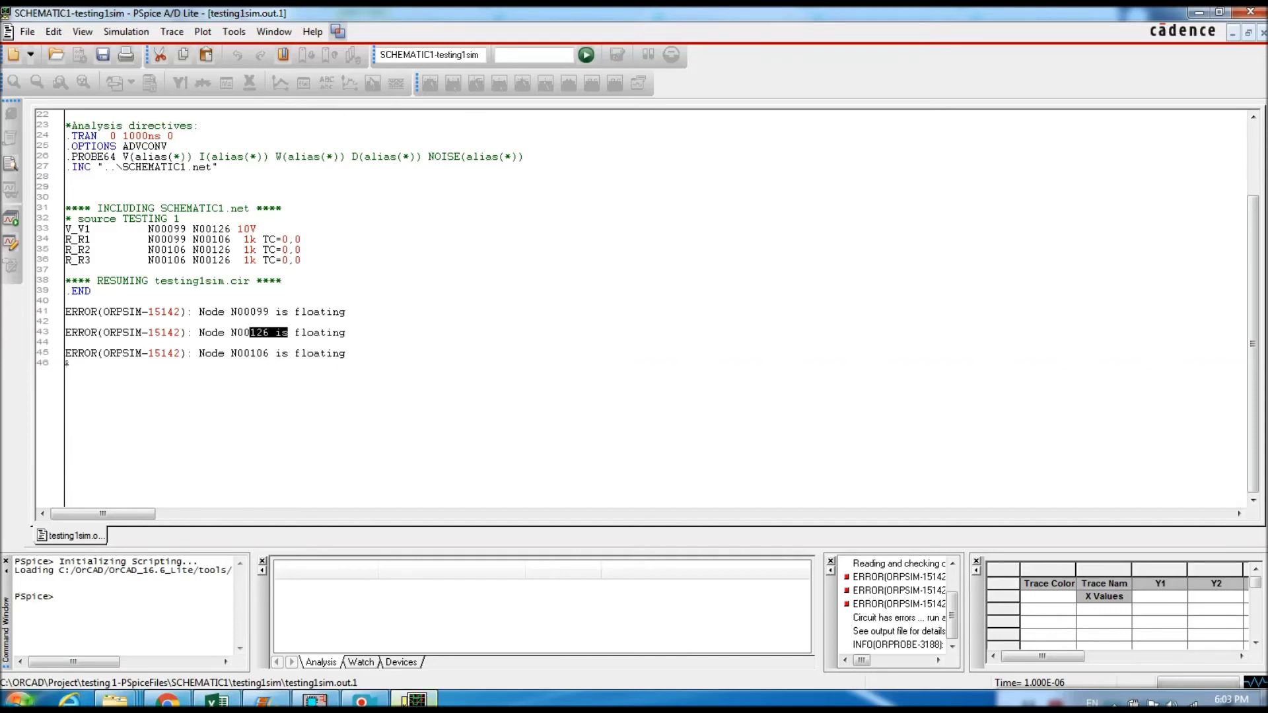
left_click(314, 699)
left_click(1253, 12)
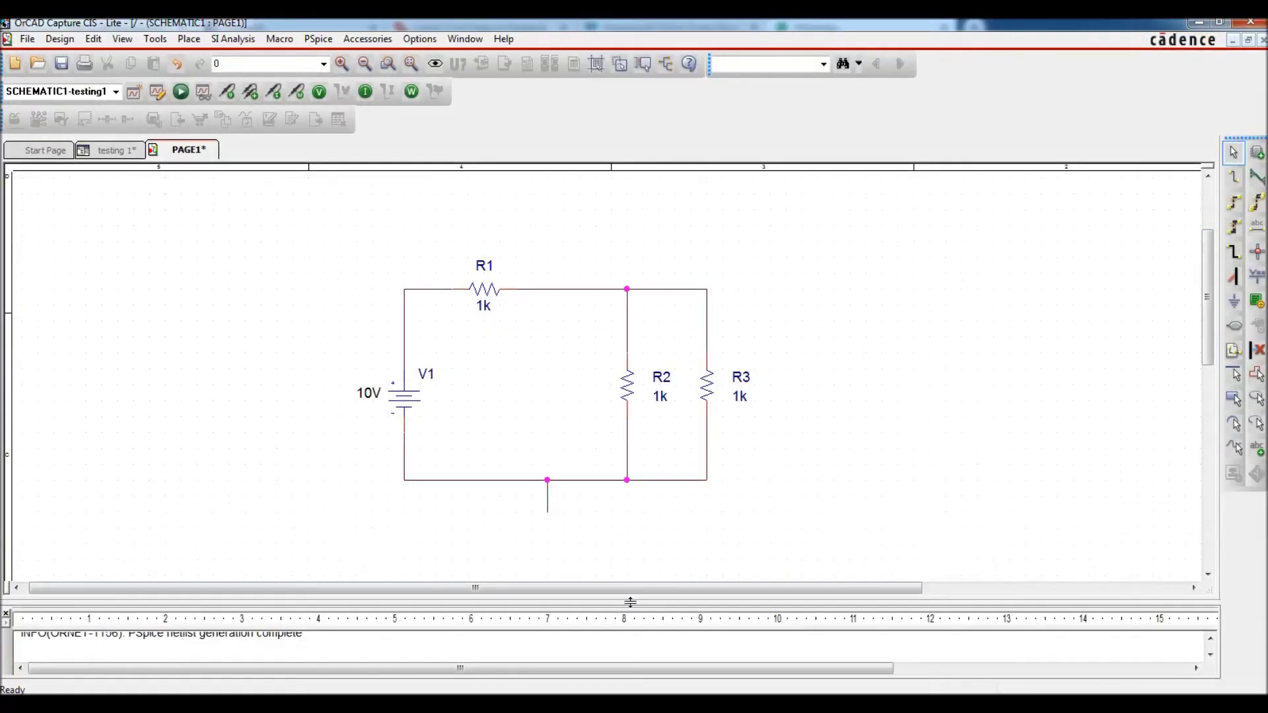
- Place the 0 ground symbol from the CAPSYM library at the end of the wire stub below the circuit and end placement
left_click(1233, 301)
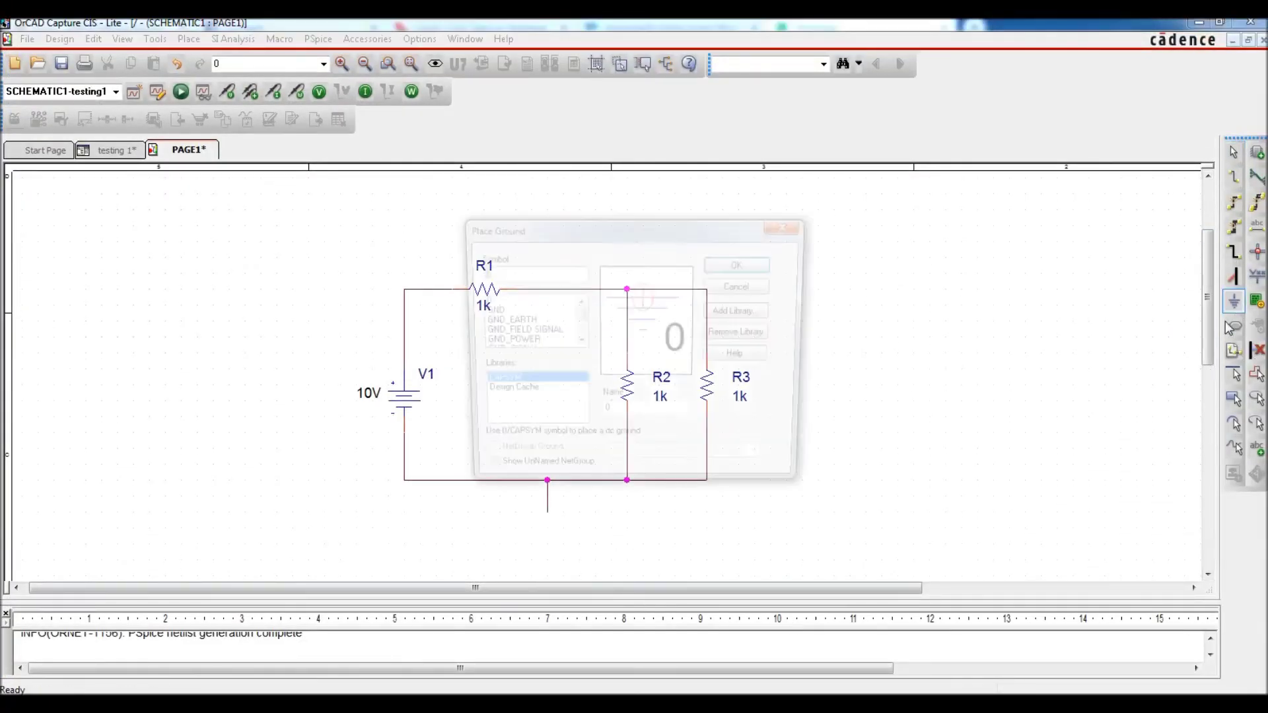
left_click(502, 300)
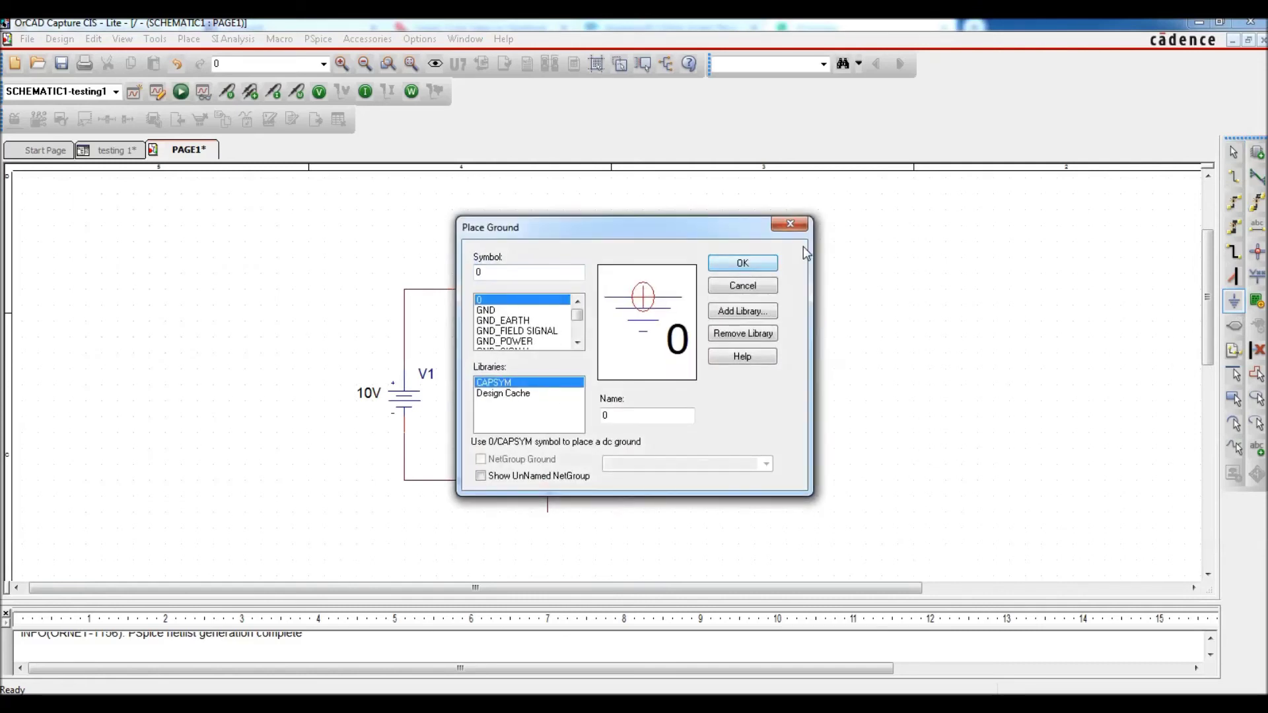
left_click(741, 263)
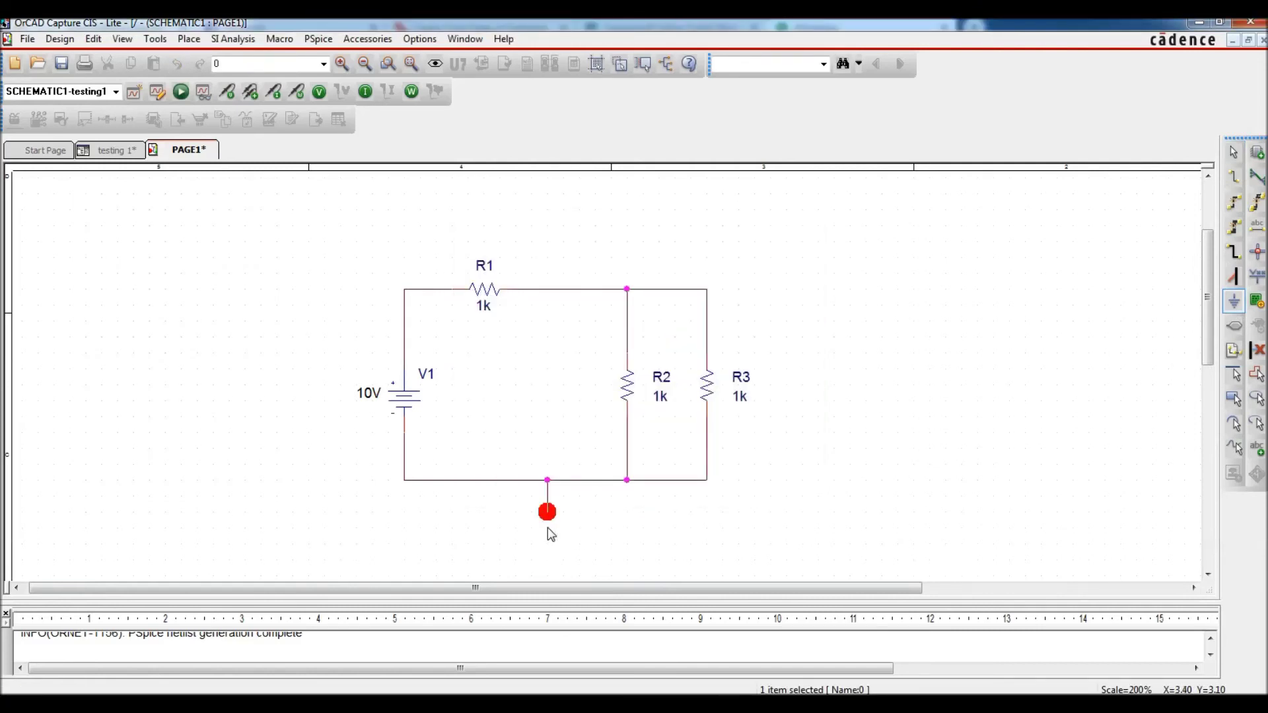
left_click(548, 528)
key("Escape")
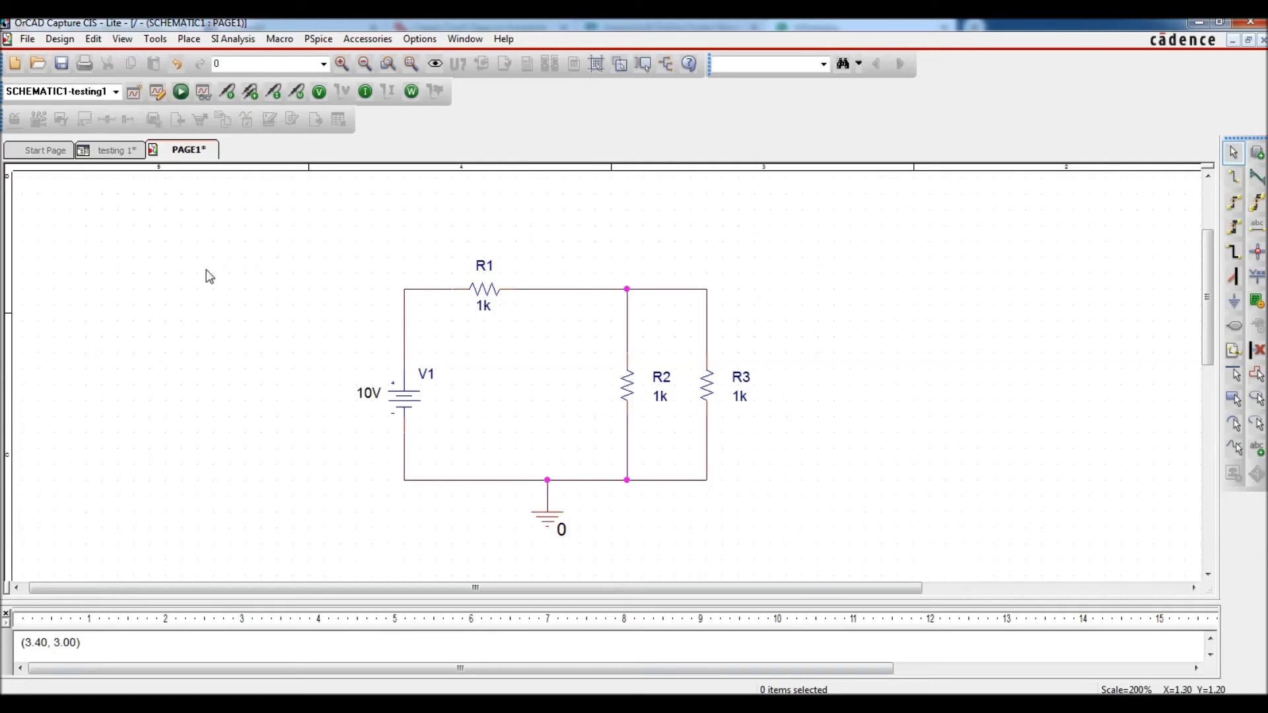
- Run the PSpice simulation on the grounded circuit with bias voltages and bias currents displayed
left_click(181, 93)
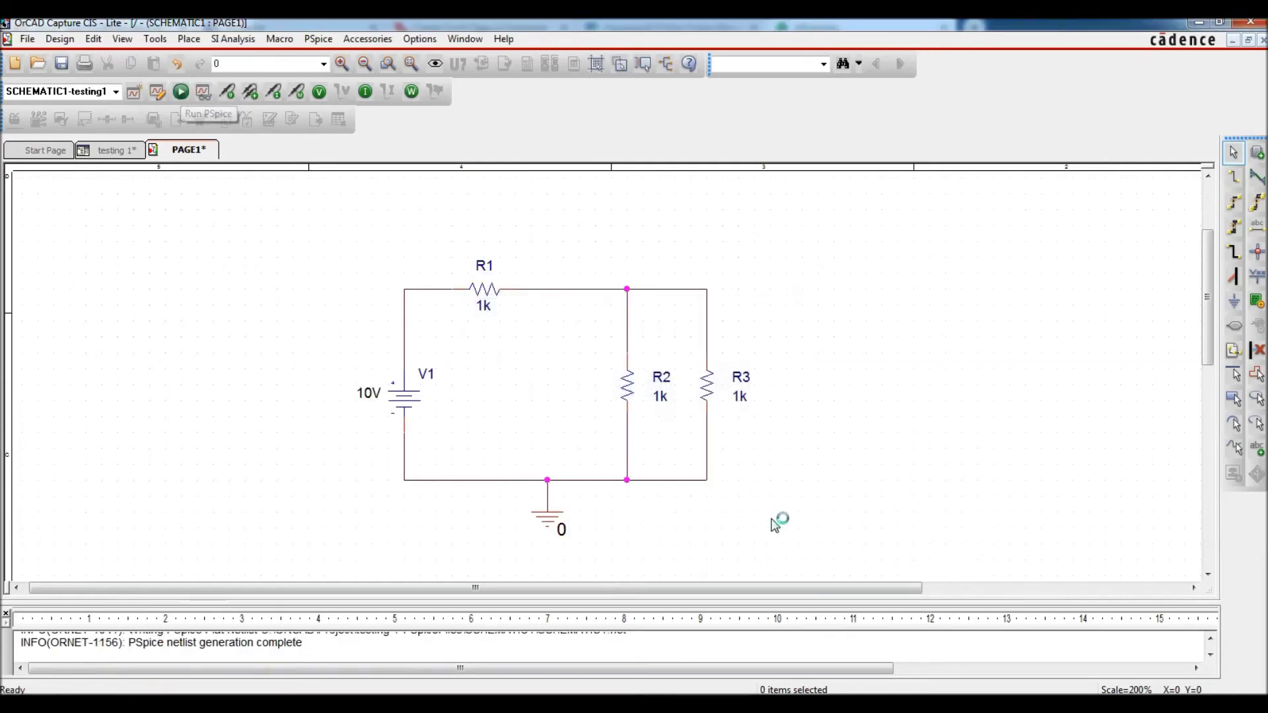
left_click(365, 91)
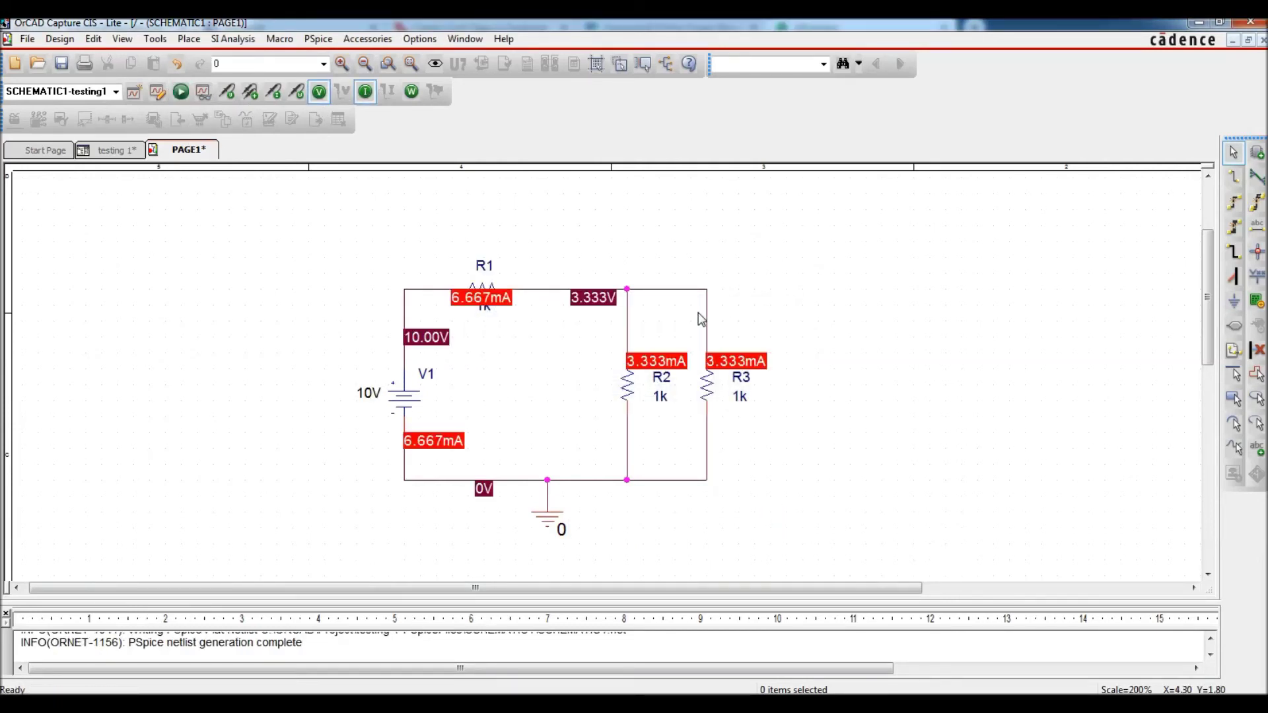
- Move the source node voltage, R1 current, junction voltage, R2 current and R3 current labels clear of the components and wires
left_click(436, 337)
left_click_drag(435, 337, 360, 268)
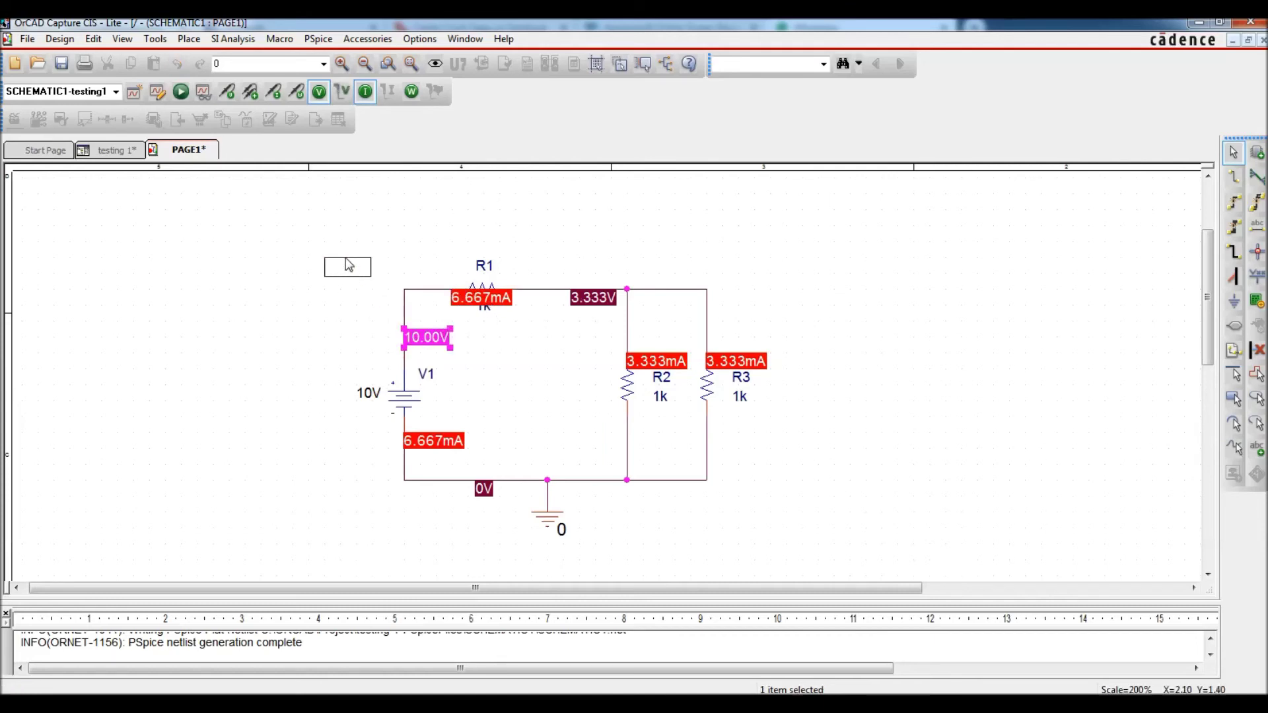
left_click(473, 299)
left_click_drag(474, 299, 426, 235)
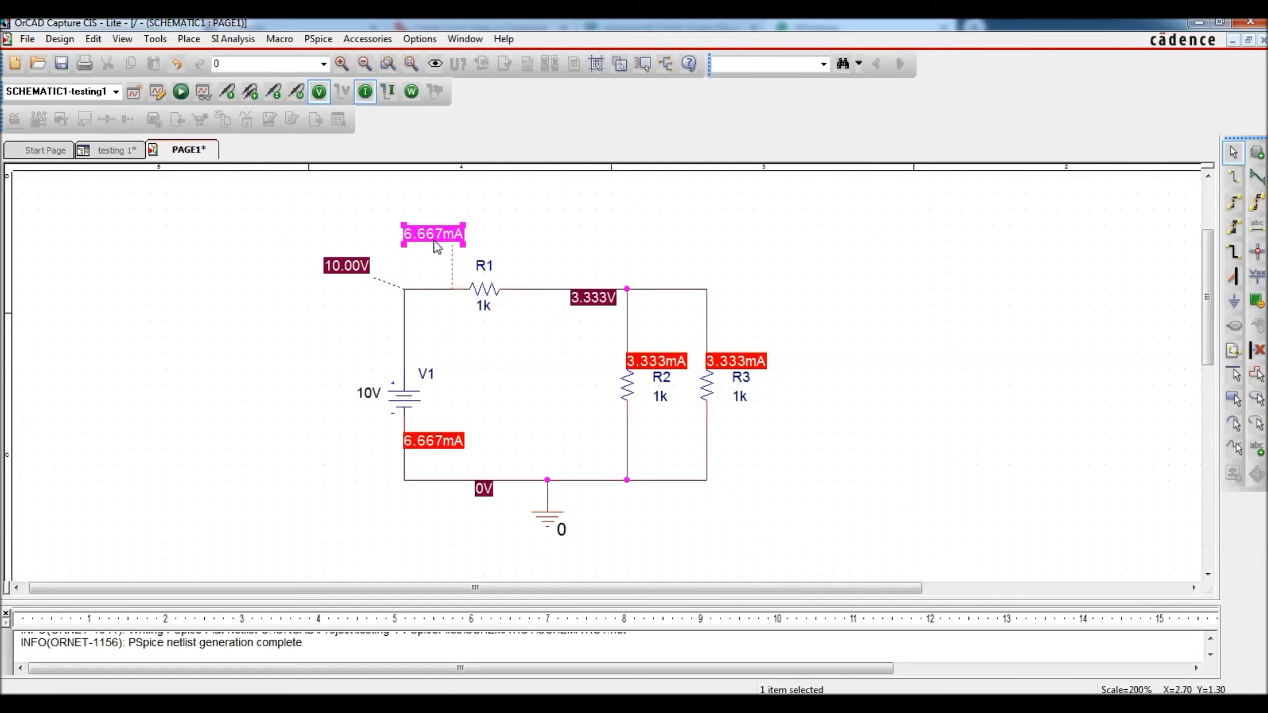
left_click_drag(610, 298, 652, 251)
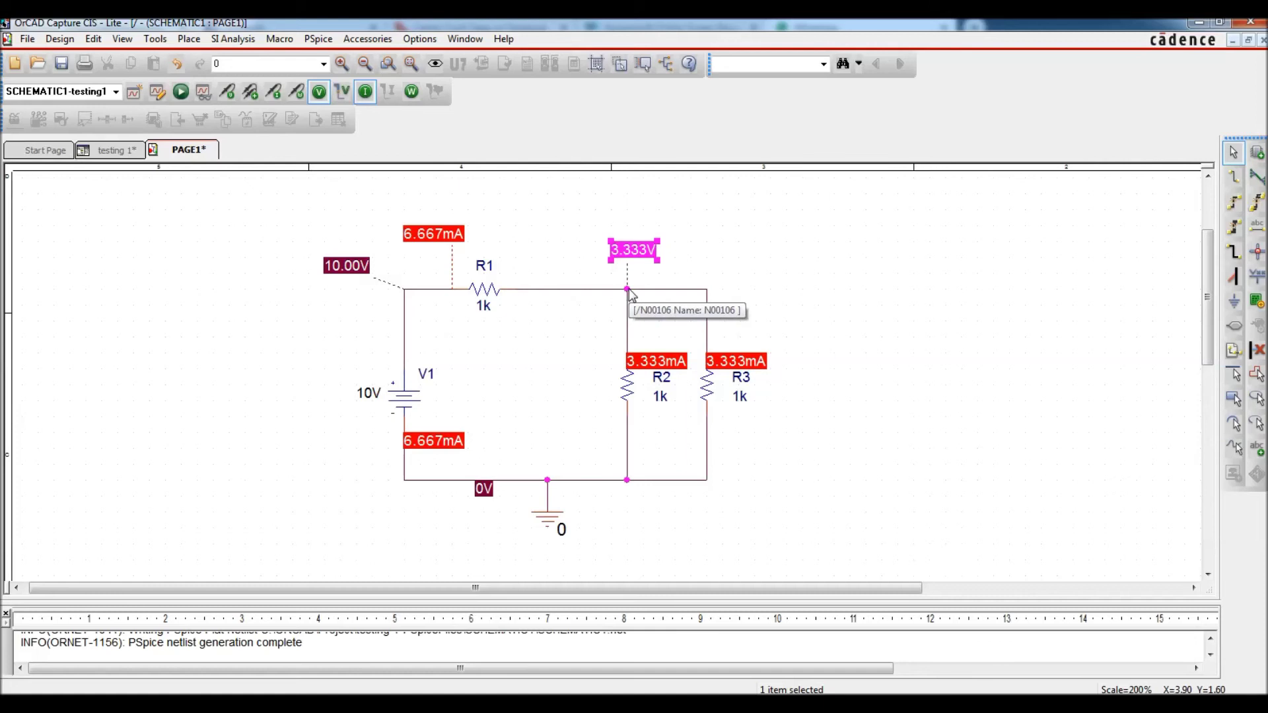
left_click_drag(669, 362, 591, 363)
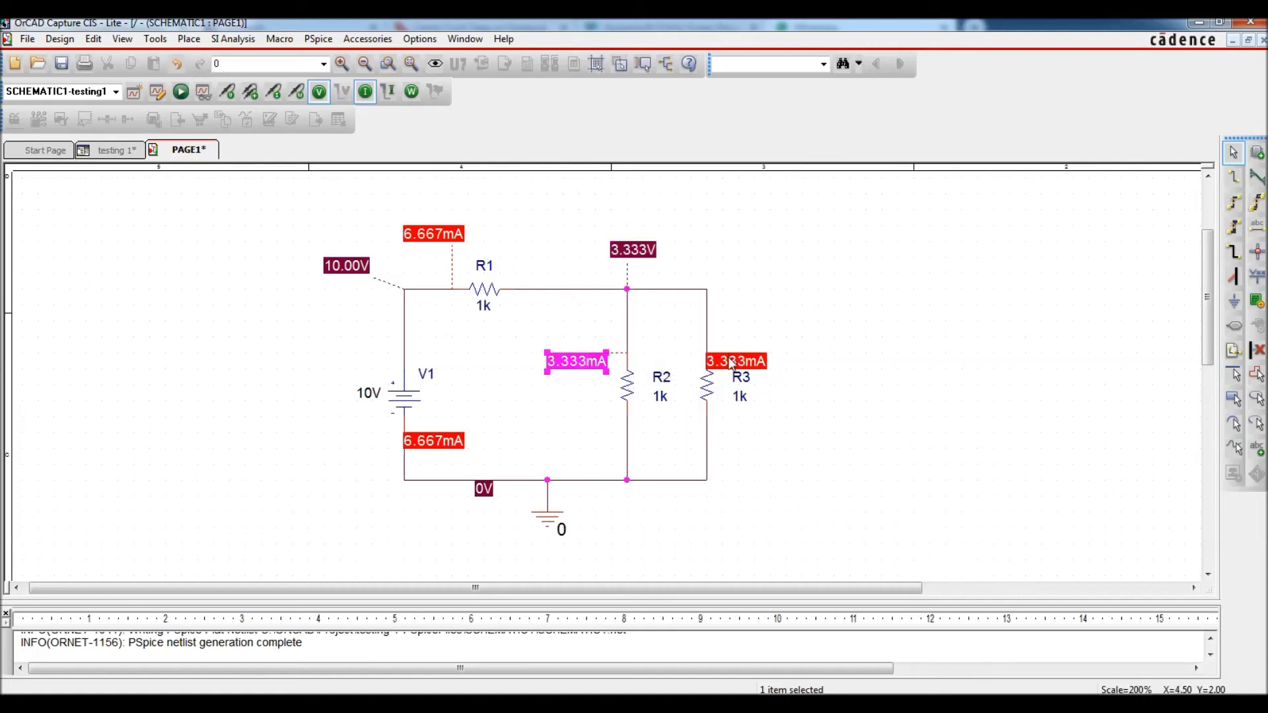
left_click_drag(726, 361, 789, 361)
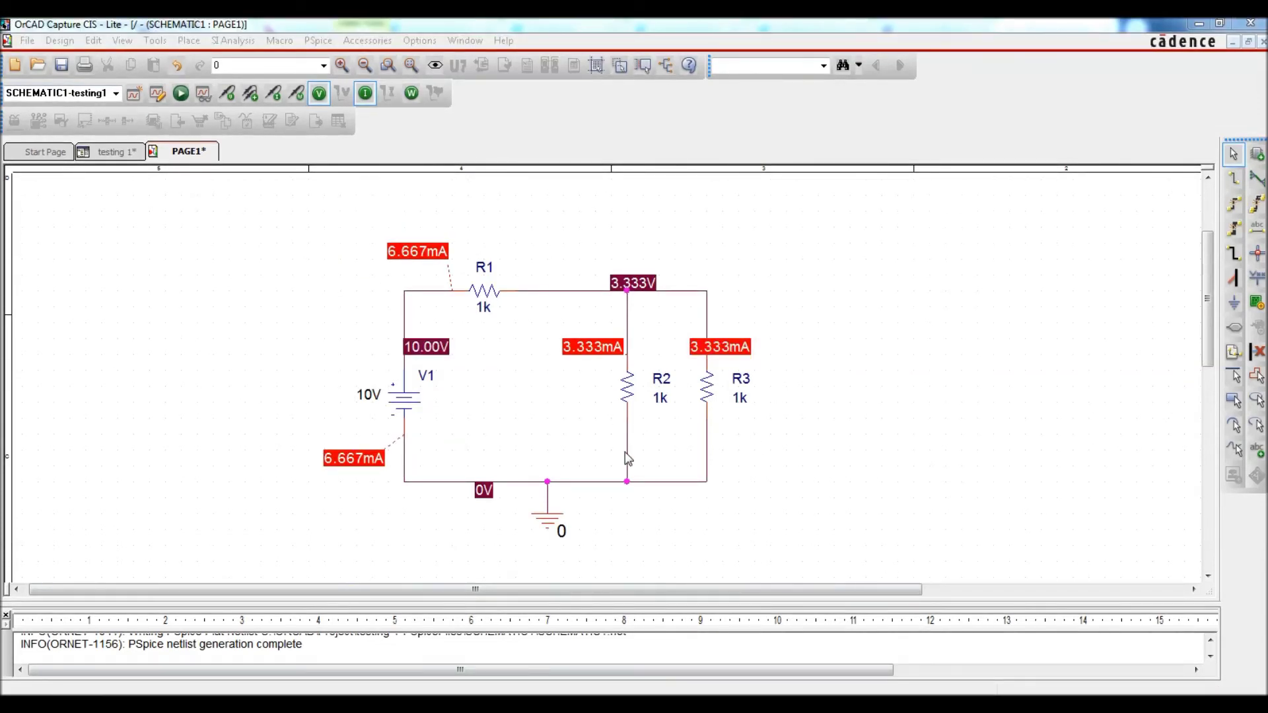
- Enable the bias power display on the schematic
left_click(411, 94)
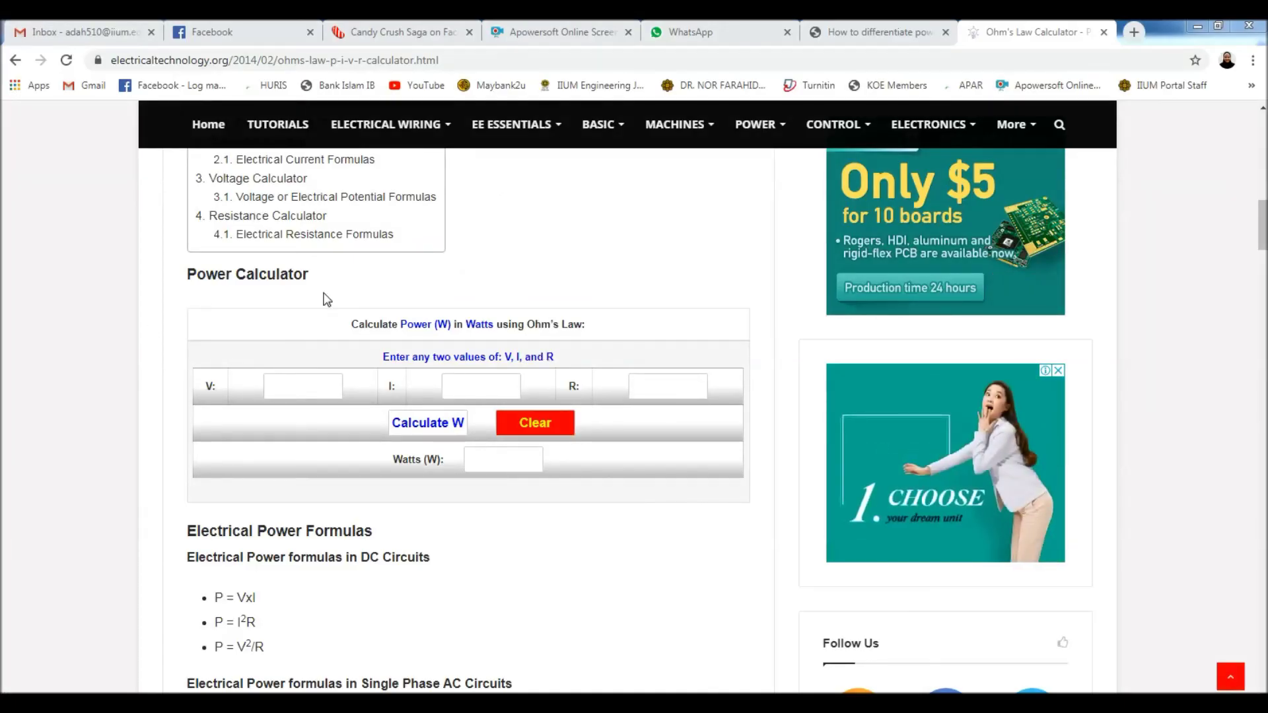
- Calculate R1's power in the browser's Ohm's Law power calculator with I 0.006667 and R 1000, and return to the OrCAD Capture schematic
left_click(482, 383)
type("0.0")
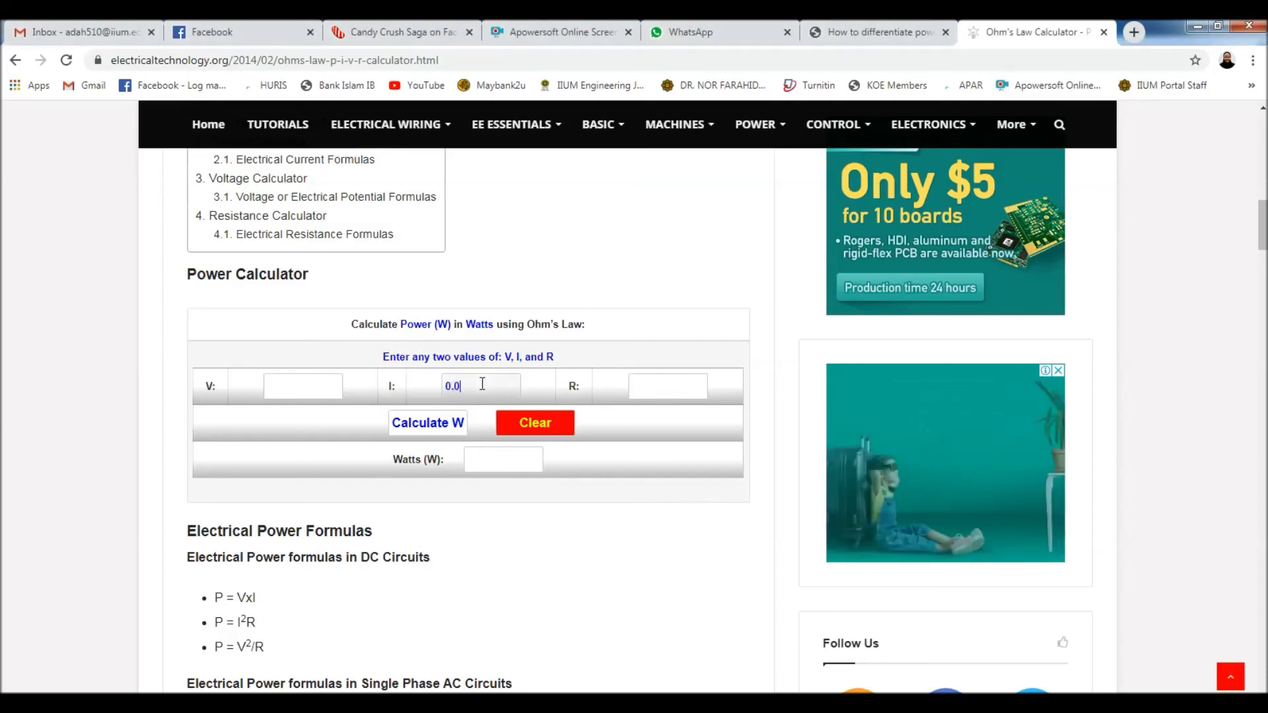
type("066")
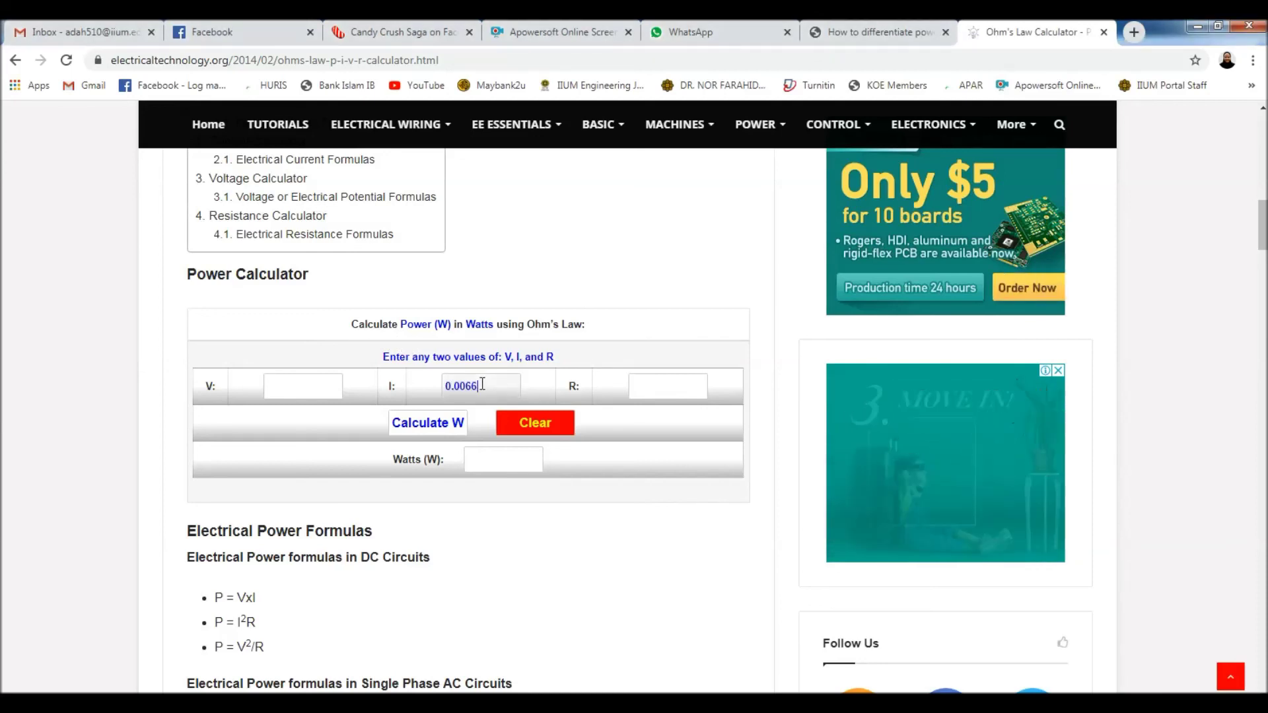
type("67")
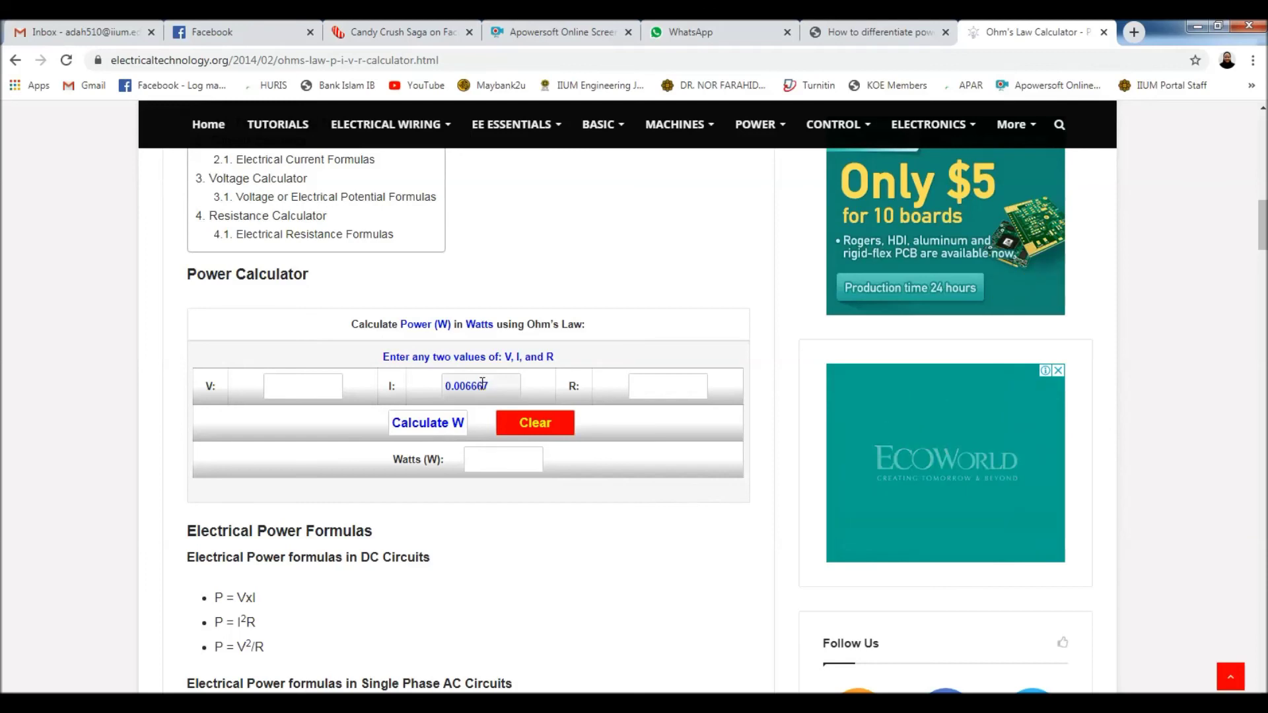
key("Tab")
type("1000")
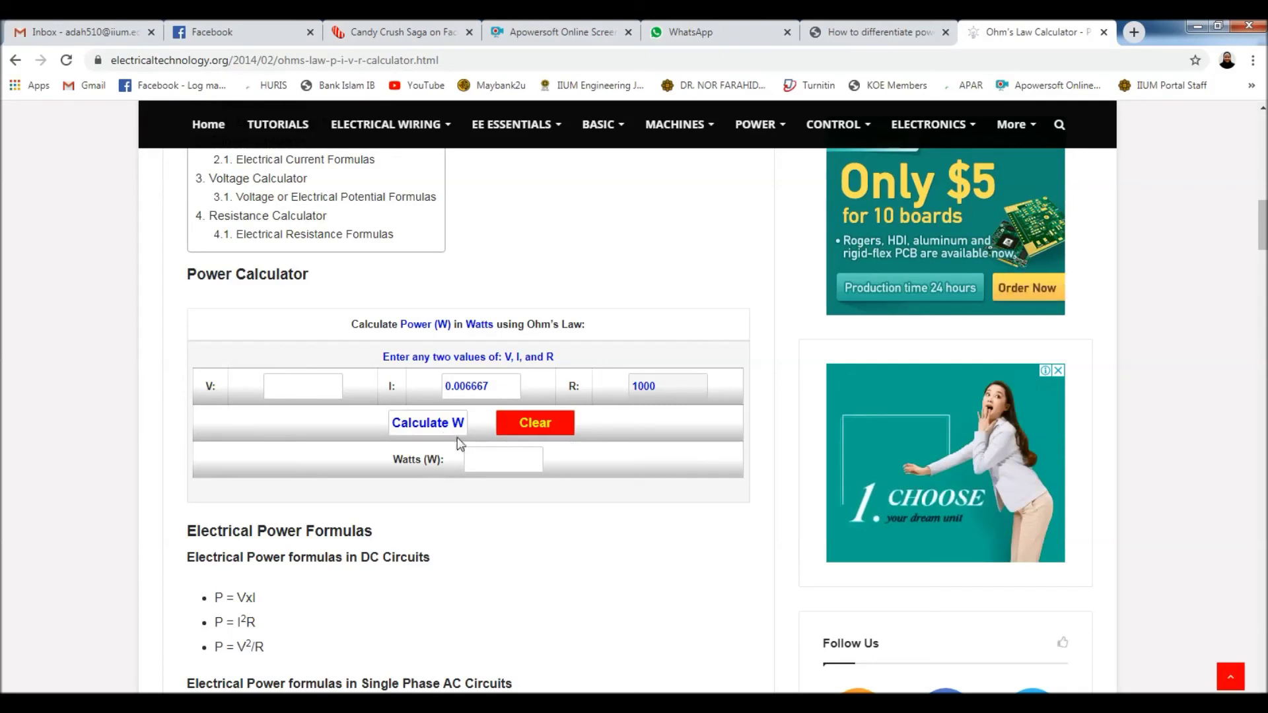
left_click(430, 426)
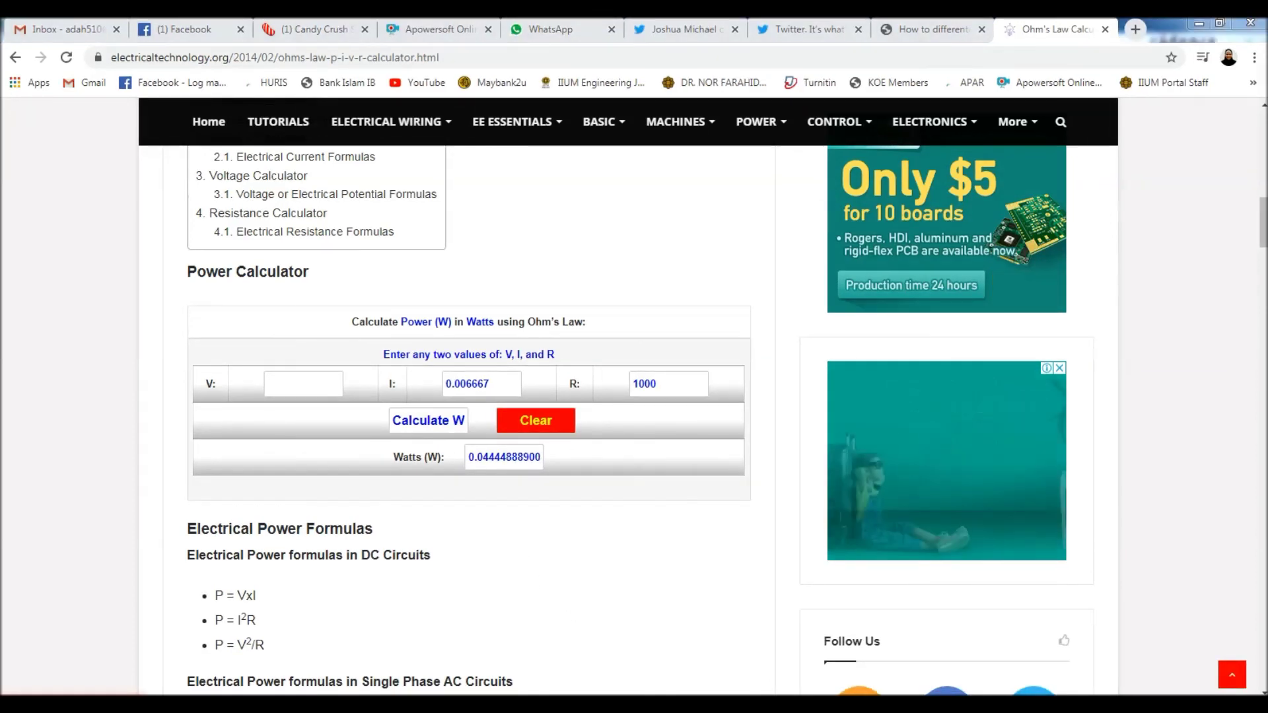
left_click(462, 704)
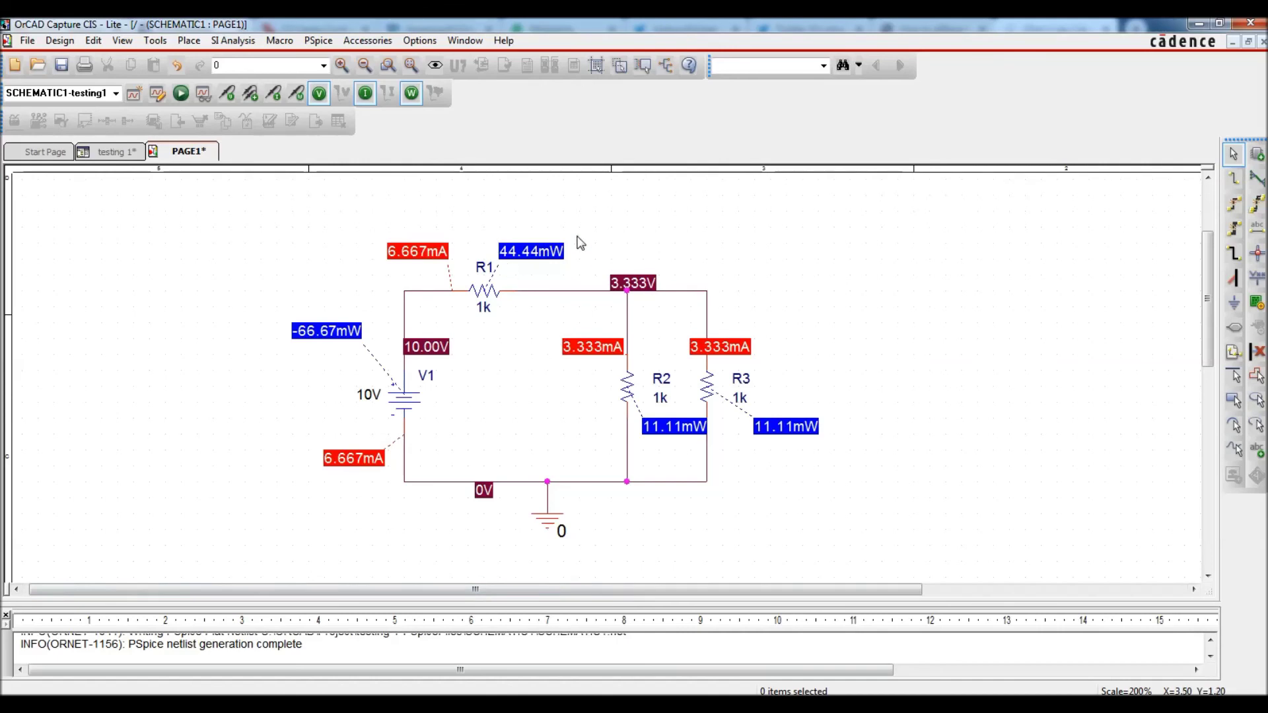